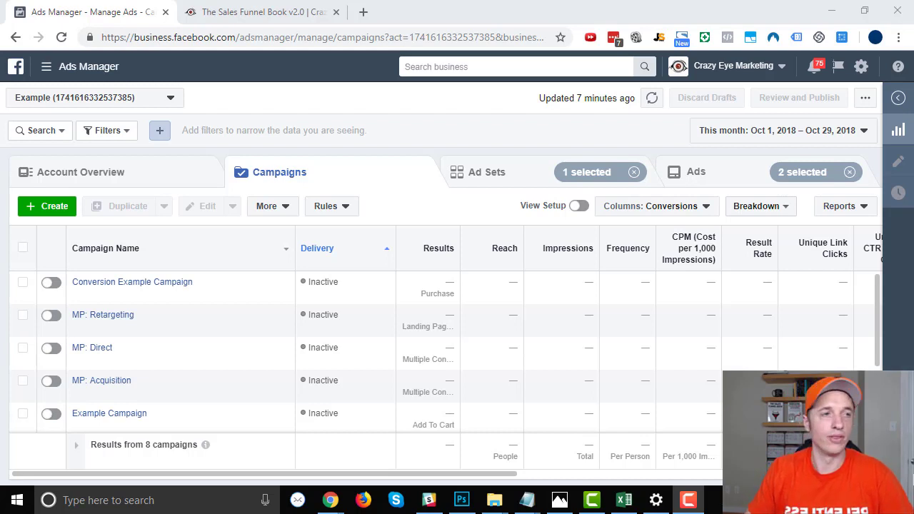
- Go to Audiences through All Tools and begin a new Custom Audience
left_click(63, 75)
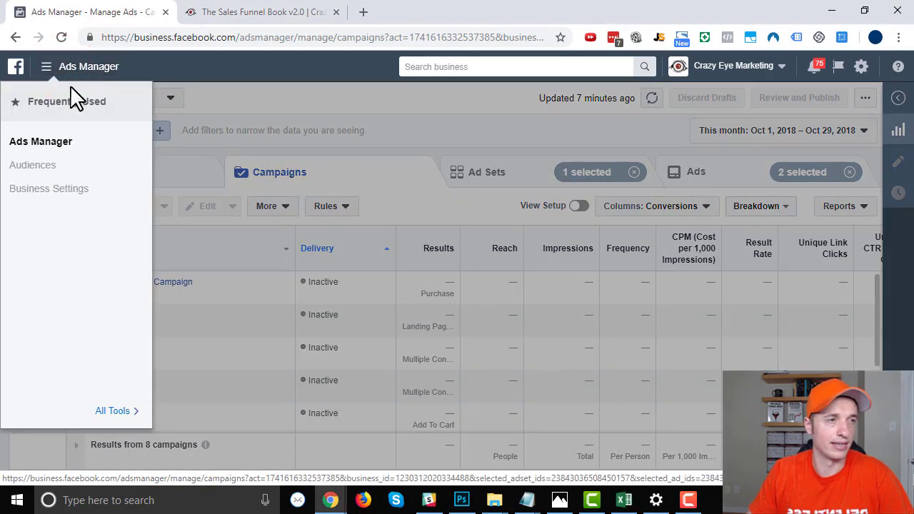
left_click(130, 412)
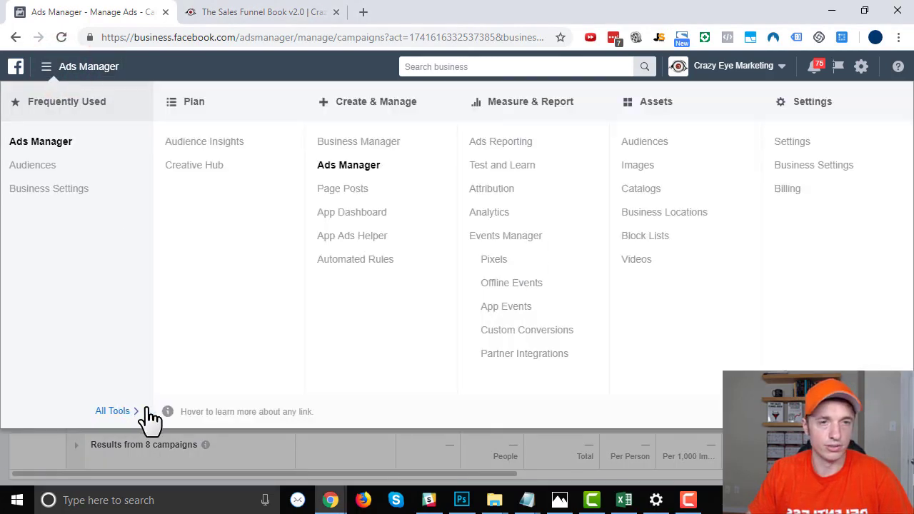
left_click(646, 144)
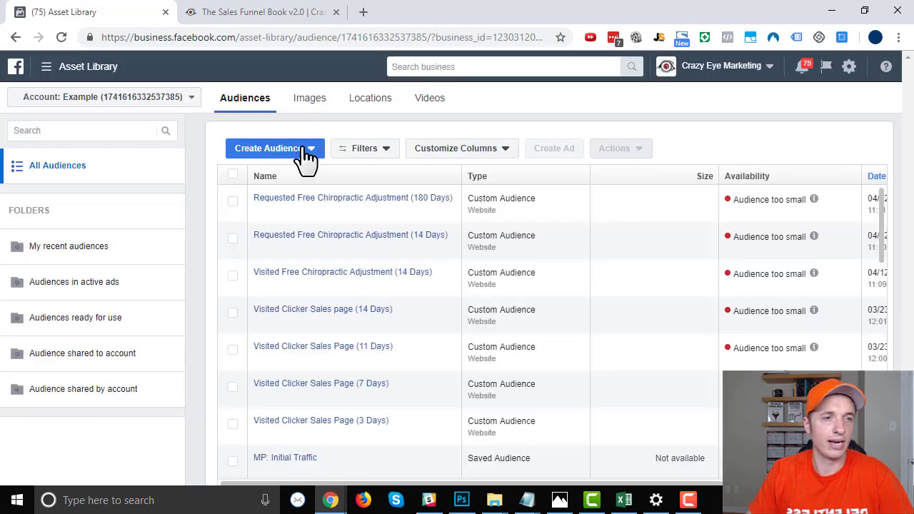
left_click(307, 150)
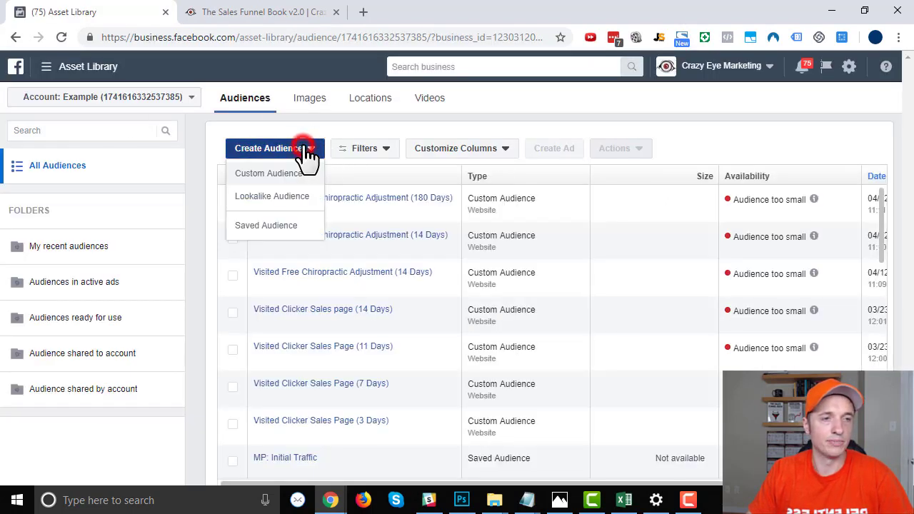
left_click(262, 175)
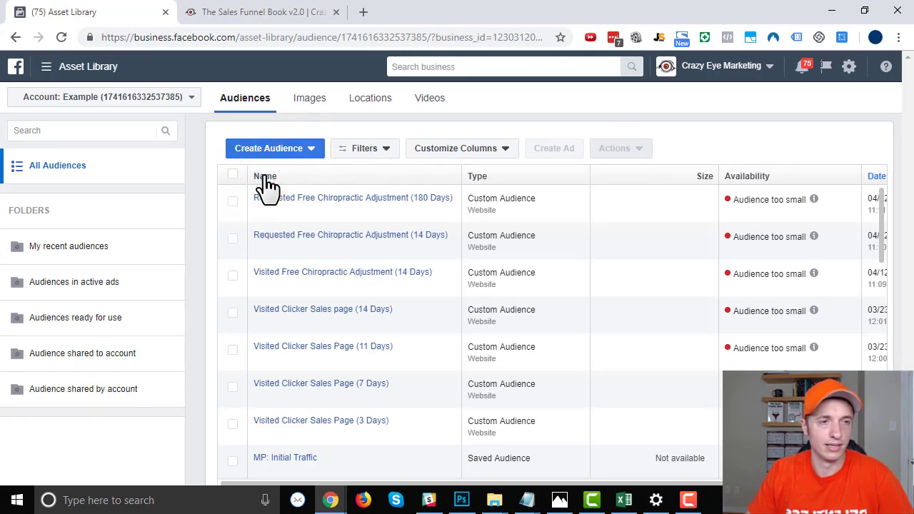
scroll(564, 153, "down", 1)
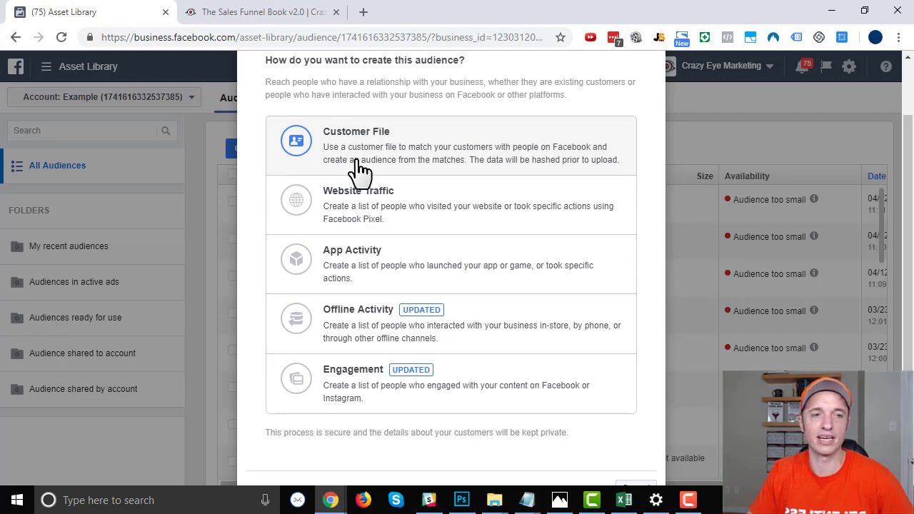
- Build the audience from Website Traffic, keeping ANY matching, using the Facebook Course v3 pixel
left_click(378, 211)
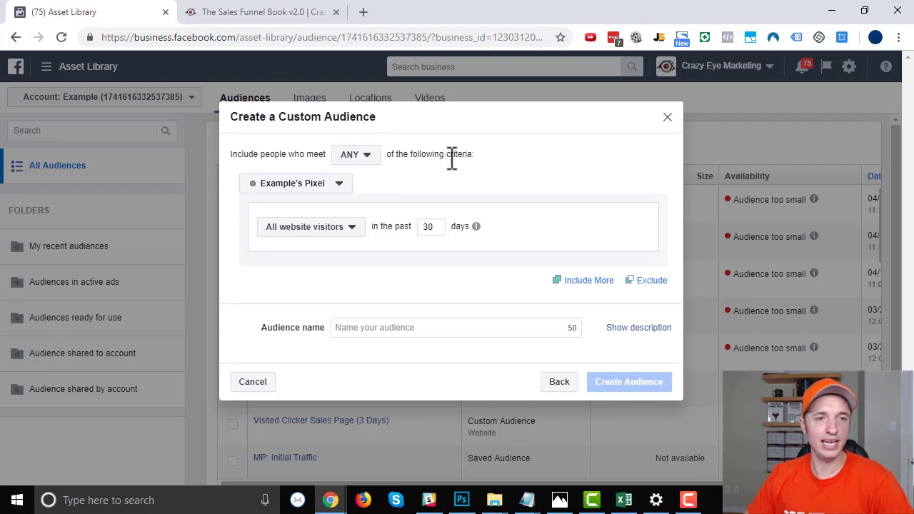
left_click(368, 158)
mouse_move(359, 200)
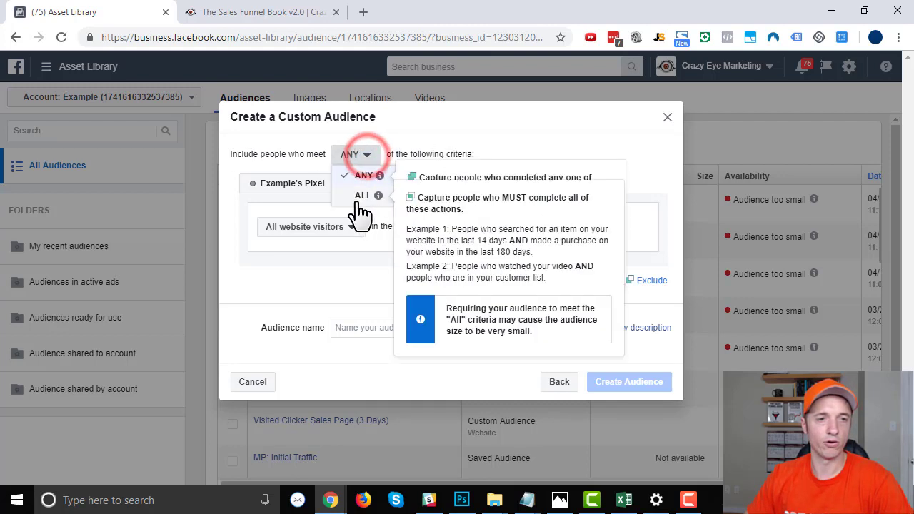
left_click(516, 142)
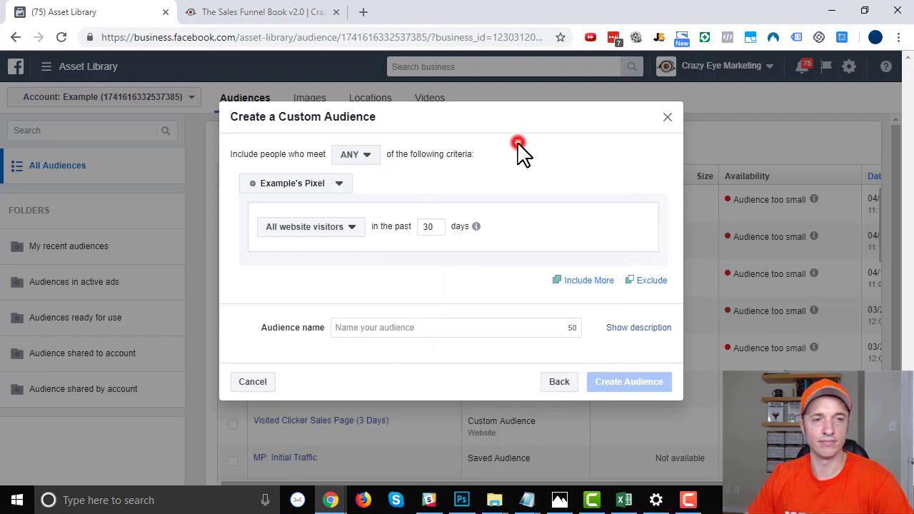
left_click(323, 184)
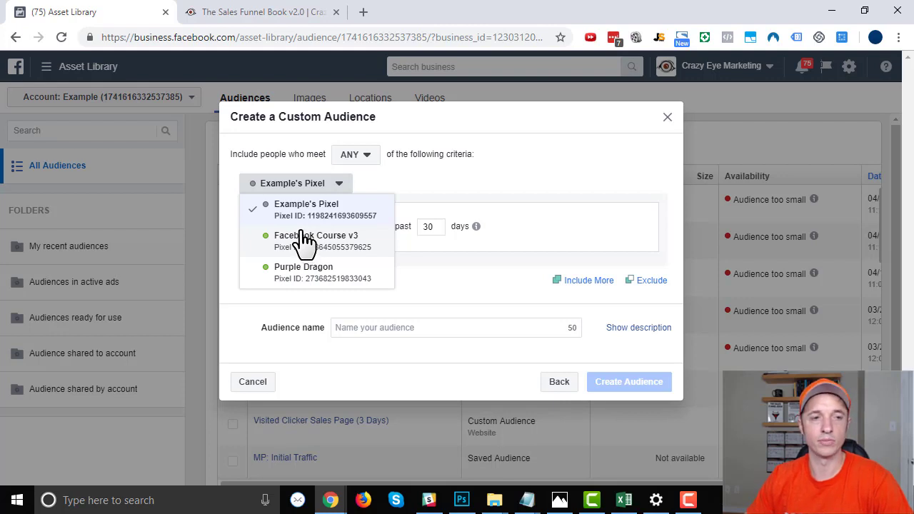
left_click(306, 241)
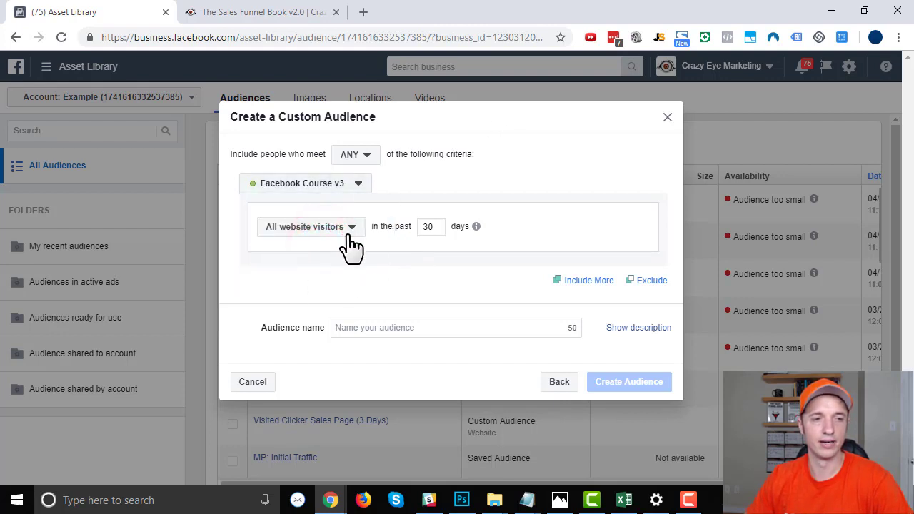
- Target people who visited specific web pages instead of all website visitors
left_click(351, 241)
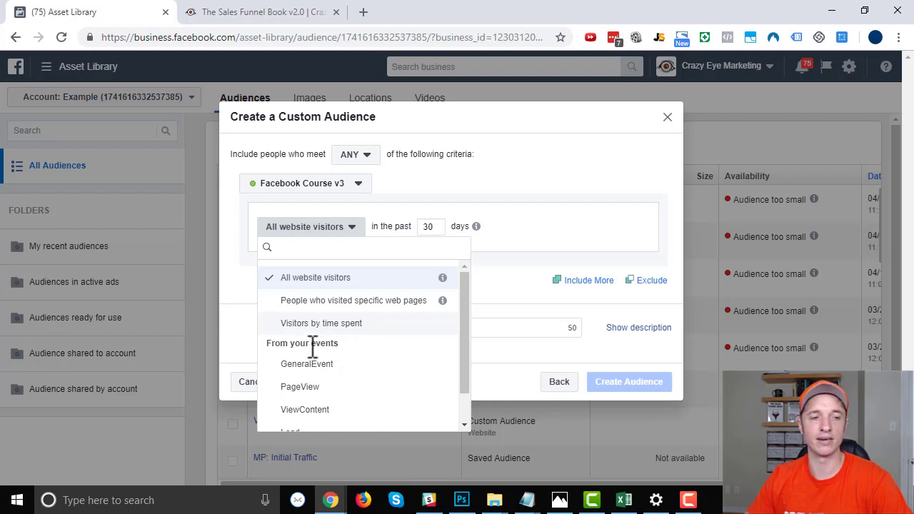
scroll(307, 364, "down", 1)
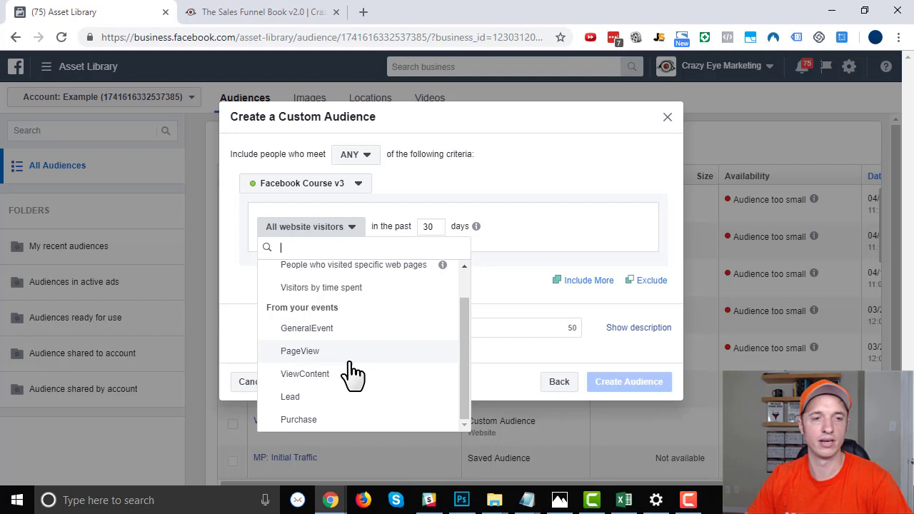
scroll(357, 380, "up", 1)
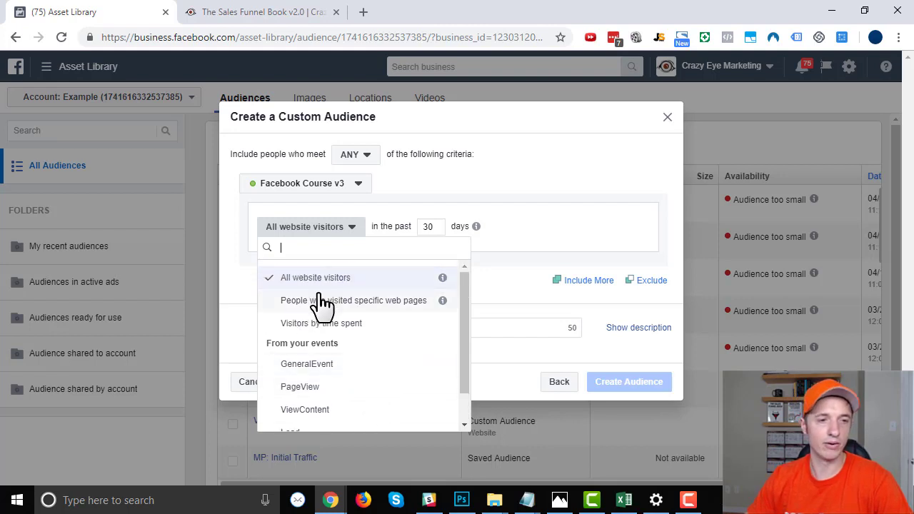
left_click(348, 303)
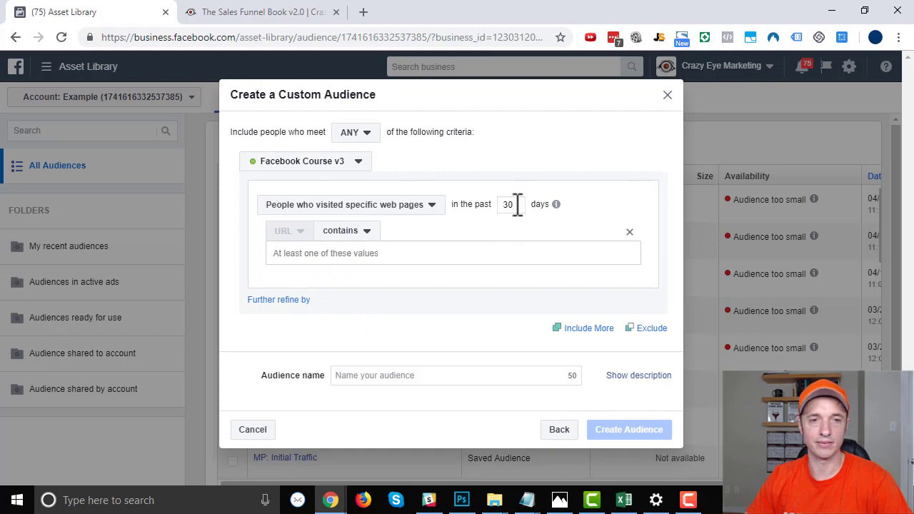
- Shorten the look-back window from 30 to 7 days, keeping URL matching on contains
double_click(514, 204)
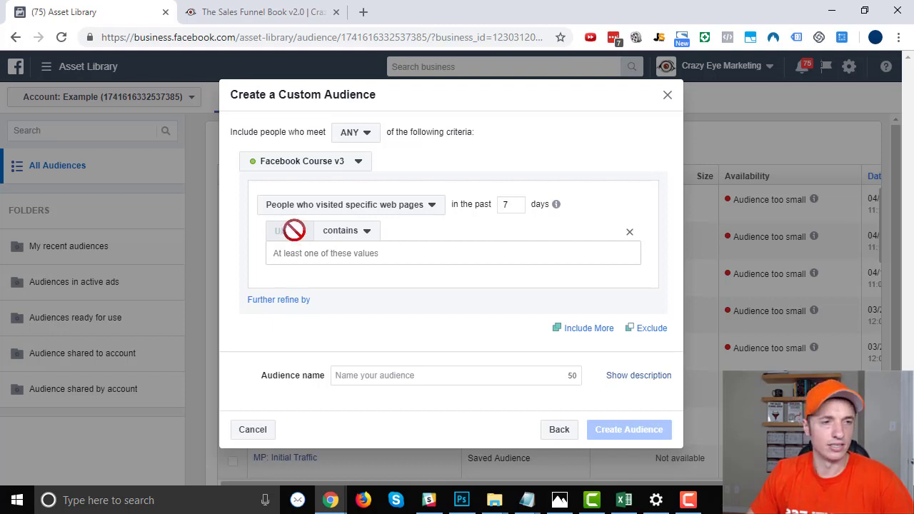
left_click(346, 231)
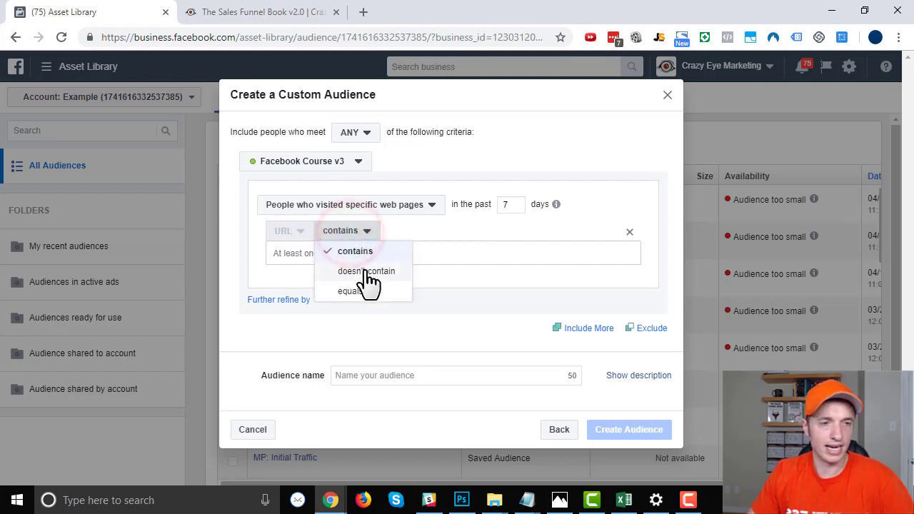
left_click(479, 255)
- Copy the Sales Funnel Book page's web address and return to the Asset Library tab
left_click(263, 12)
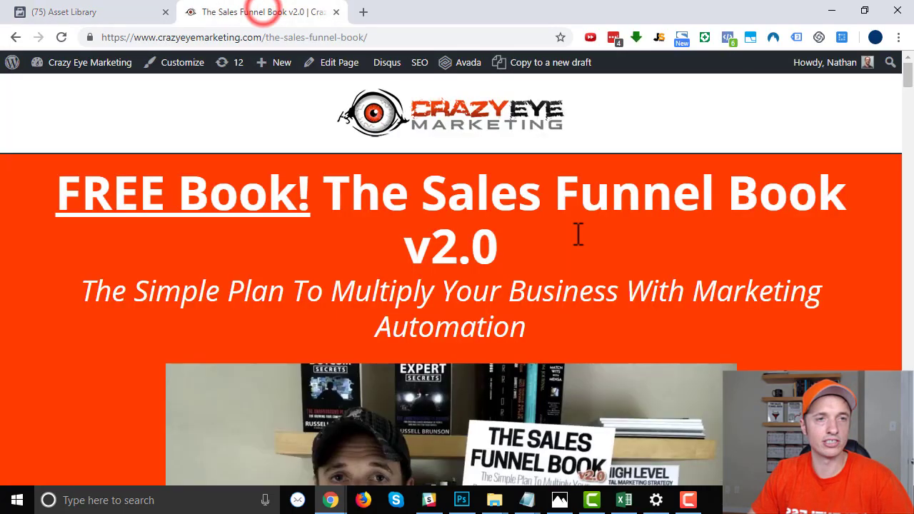
scroll(464, 164, "down", 3)
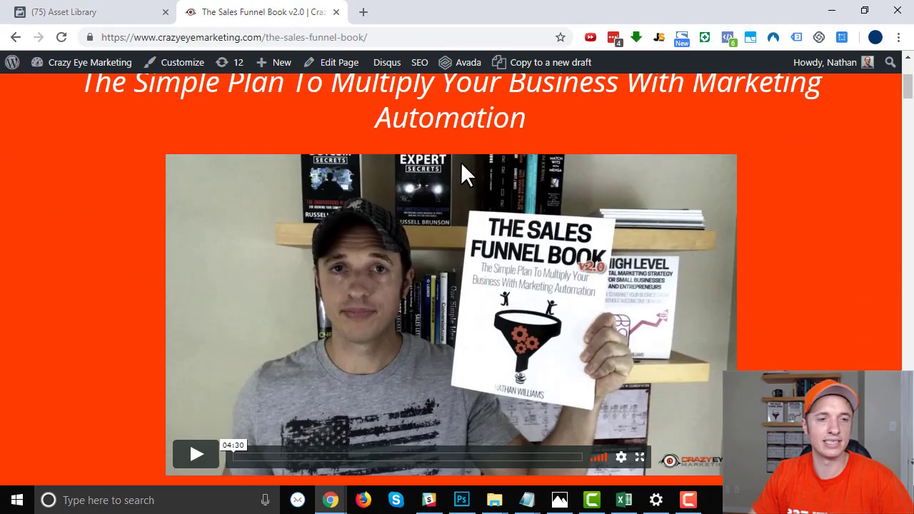
scroll(462, 166, "down", 15)
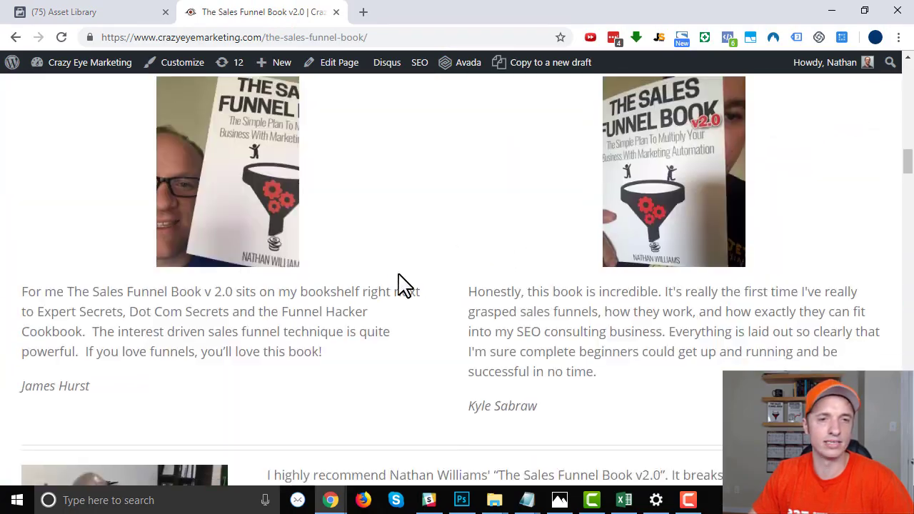
scroll(407, 264, "up", 20)
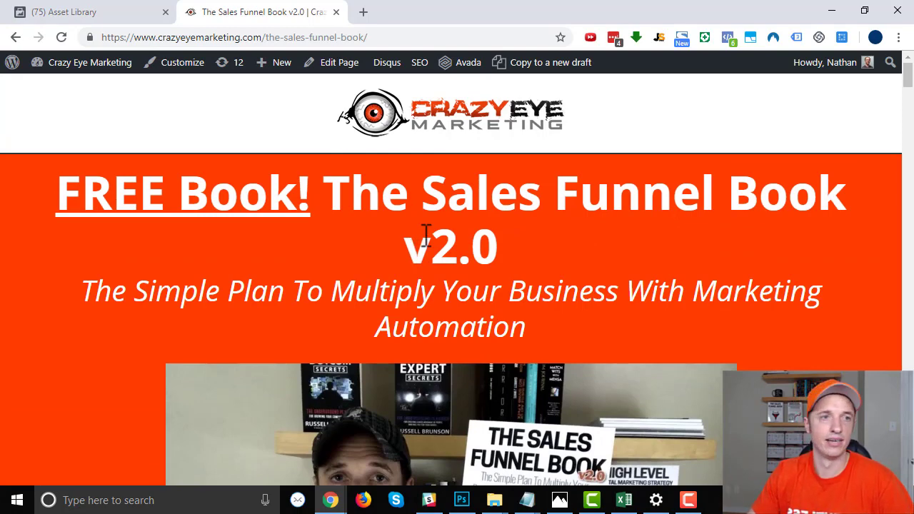
left_click_drag(366, 37, 159, 37)
key("ctrl+c")
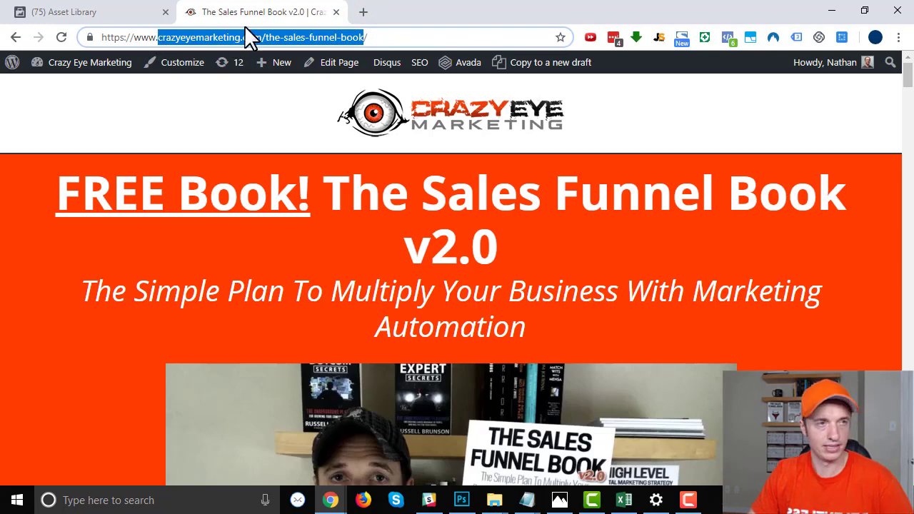
left_click(63, 12)
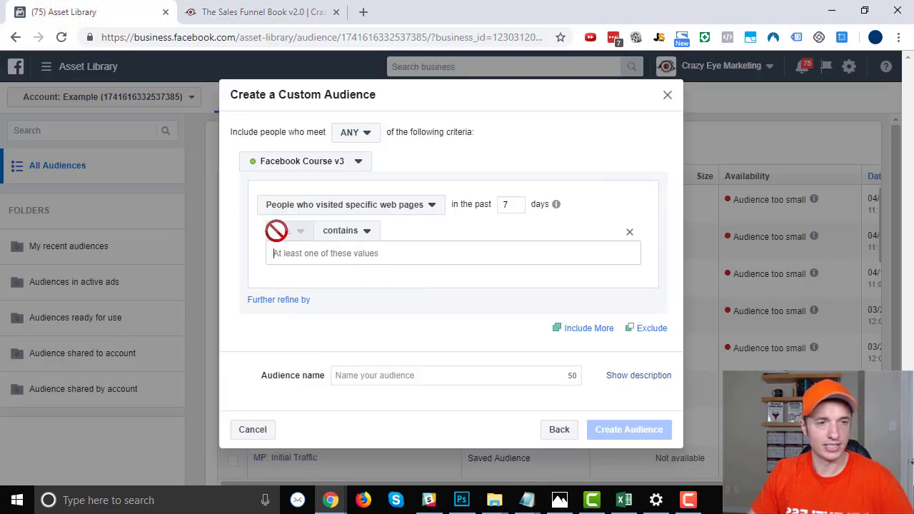
- Add the rule URL contains crazyeyemarketing.com/the-sales-funnel-book, discarding an extra And-also condition
left_click(354, 254)
key("ctrl+v")
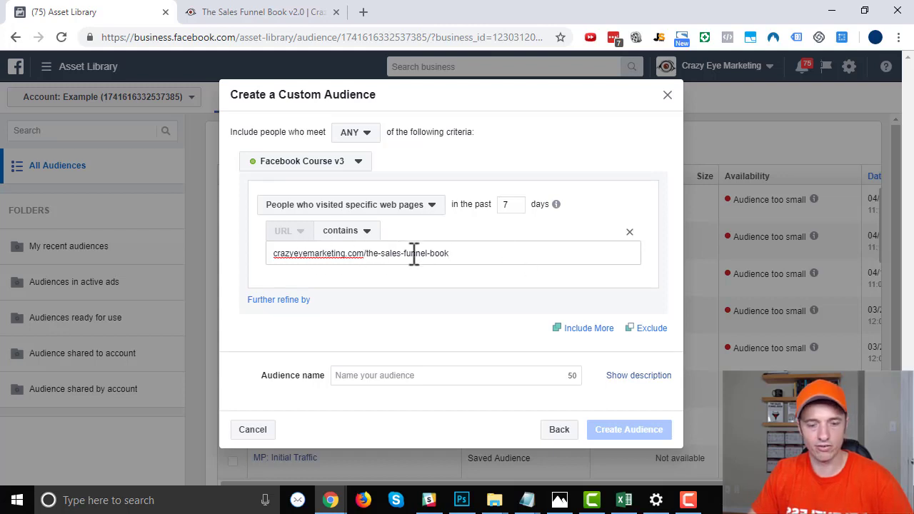
key("Return")
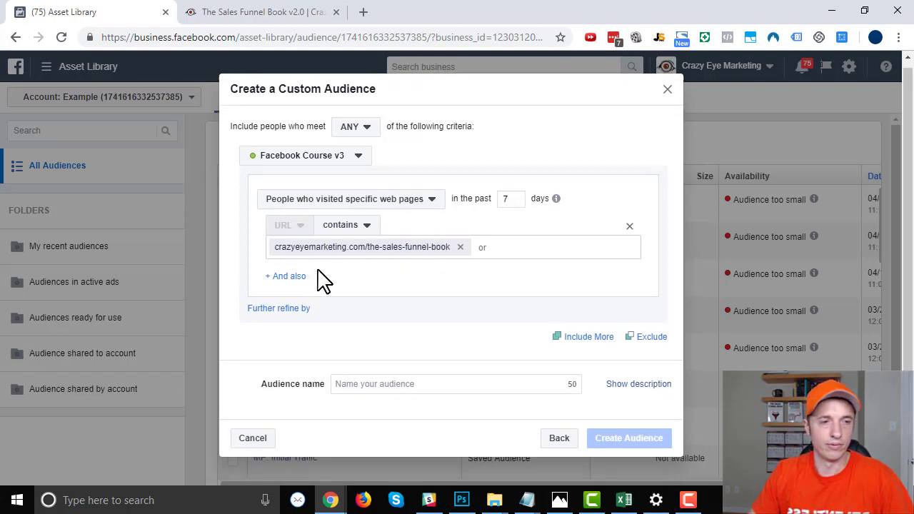
left_click(284, 277)
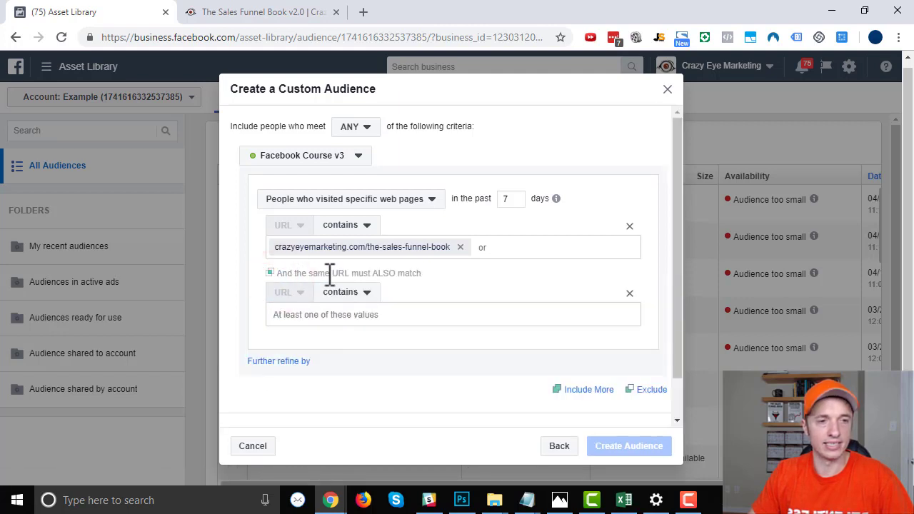
left_click(363, 293)
left_click(462, 286)
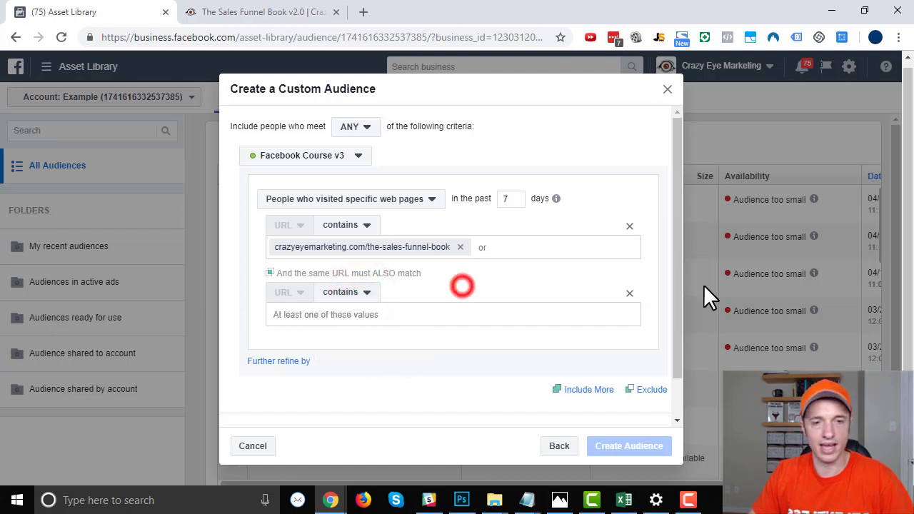
left_click(629, 293)
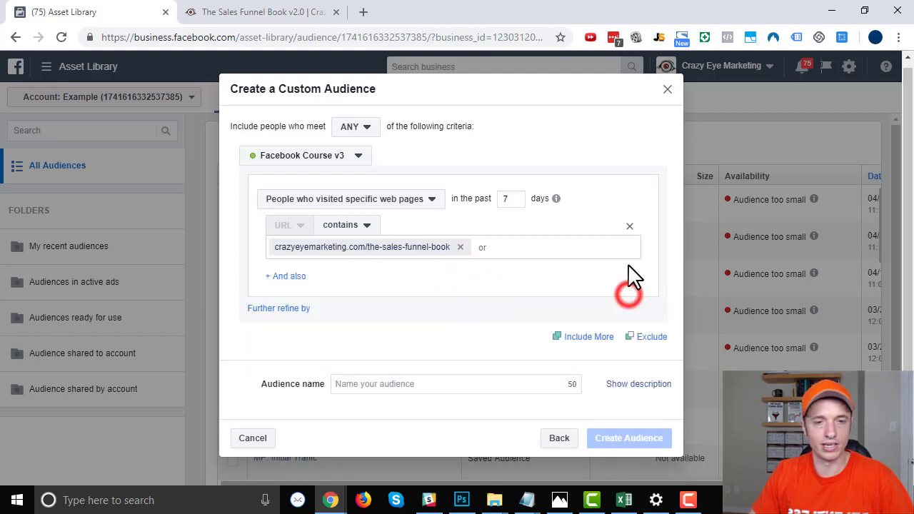
- Add a Frequency refinement to the page visitors and change its value from 2 to 10
left_click(268, 308)
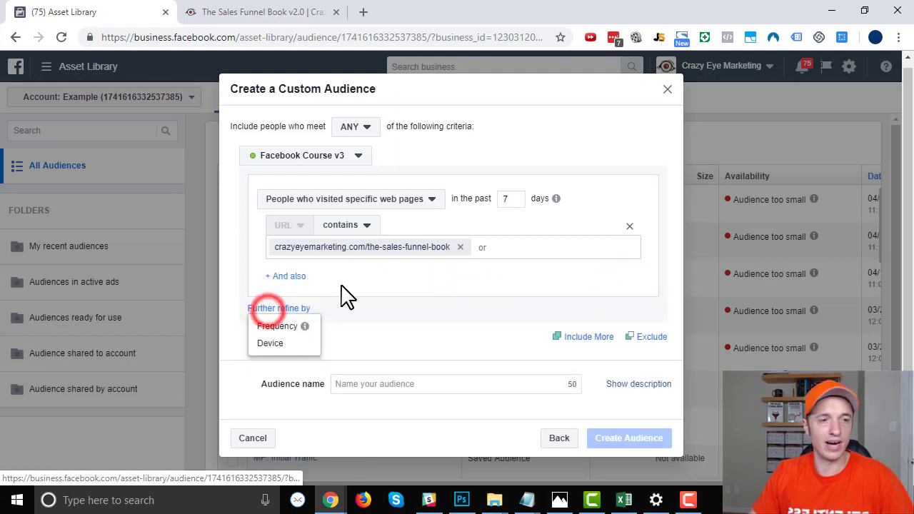
left_click(276, 329)
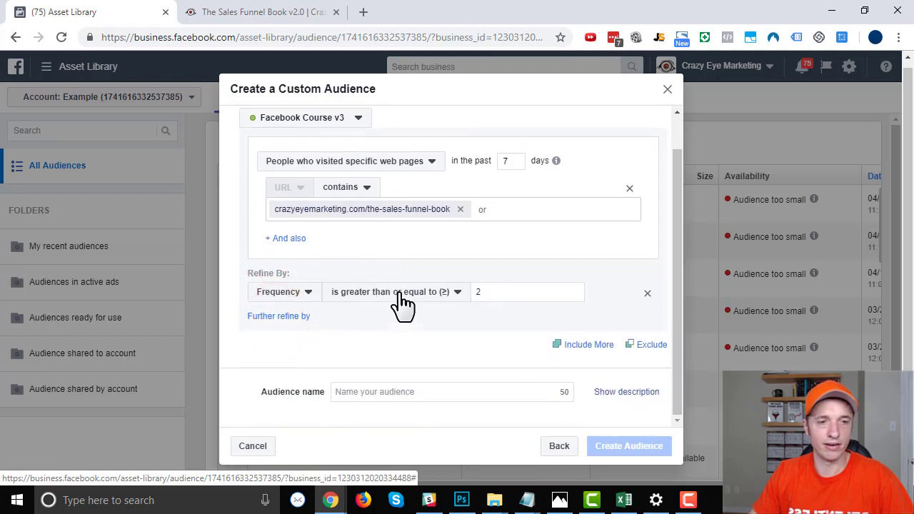
left_click(457, 292)
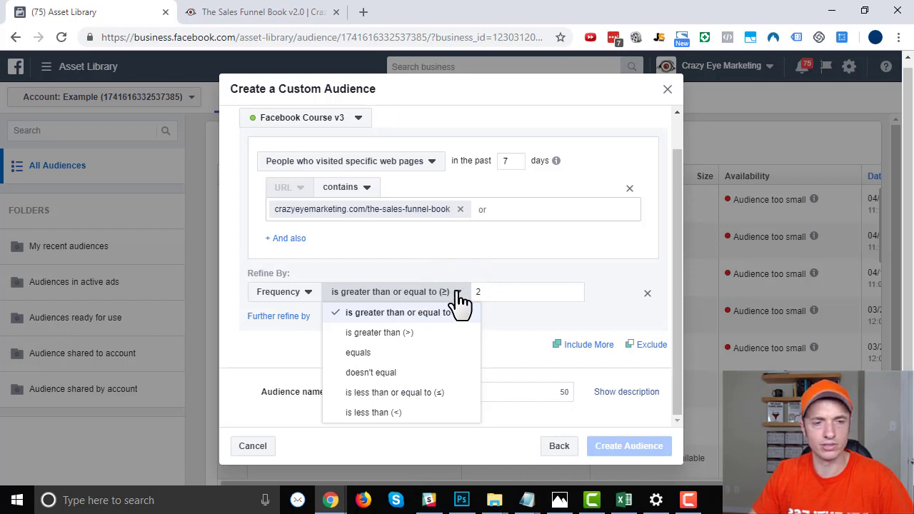
left_click(491, 292)
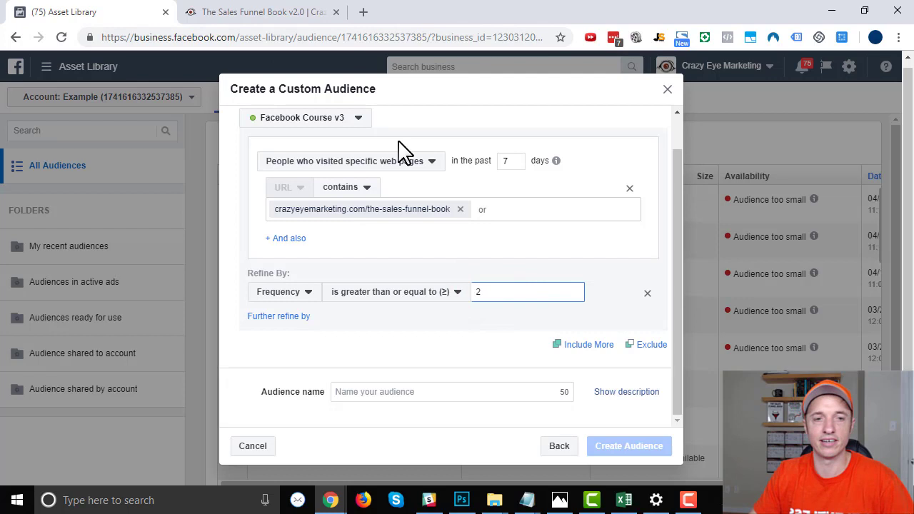
double_click(525, 286)
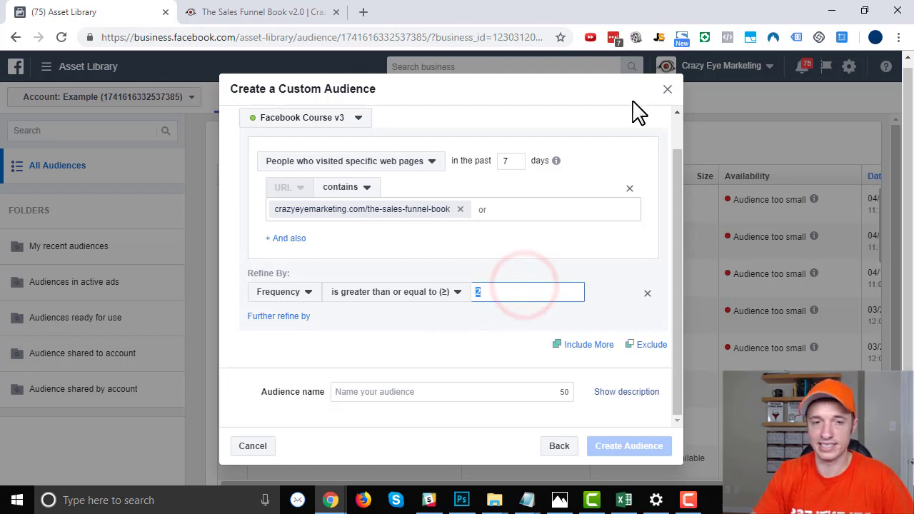
type("10")
- Remove the Frequency refinement, leaving its comparison and refinement options unchanged
left_click(458, 291)
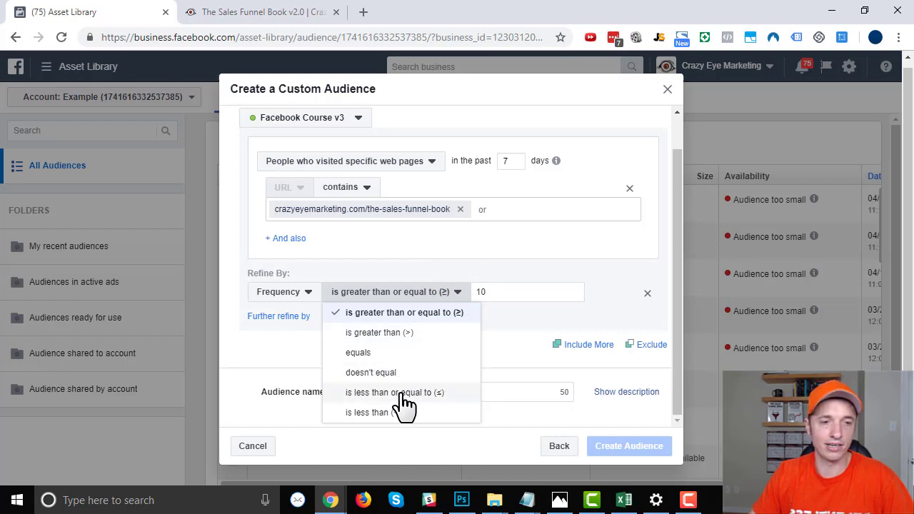
left_click(507, 275)
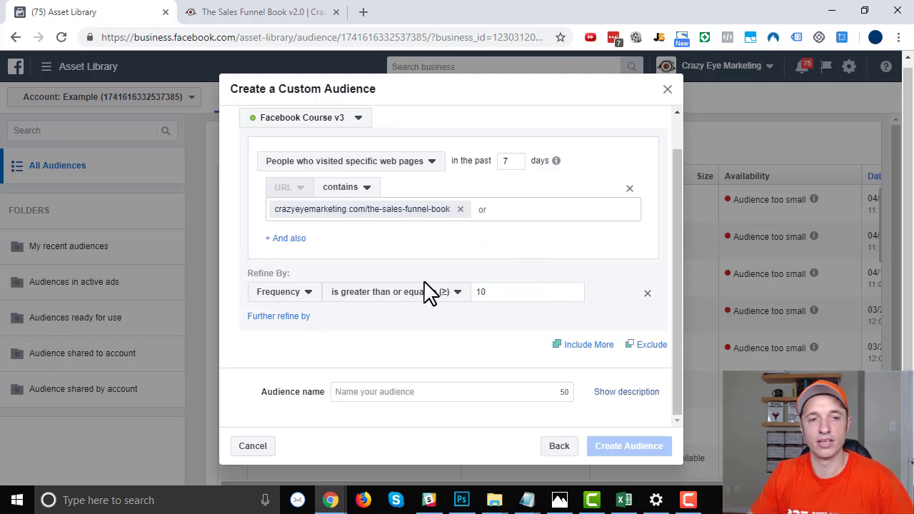
left_click(307, 291)
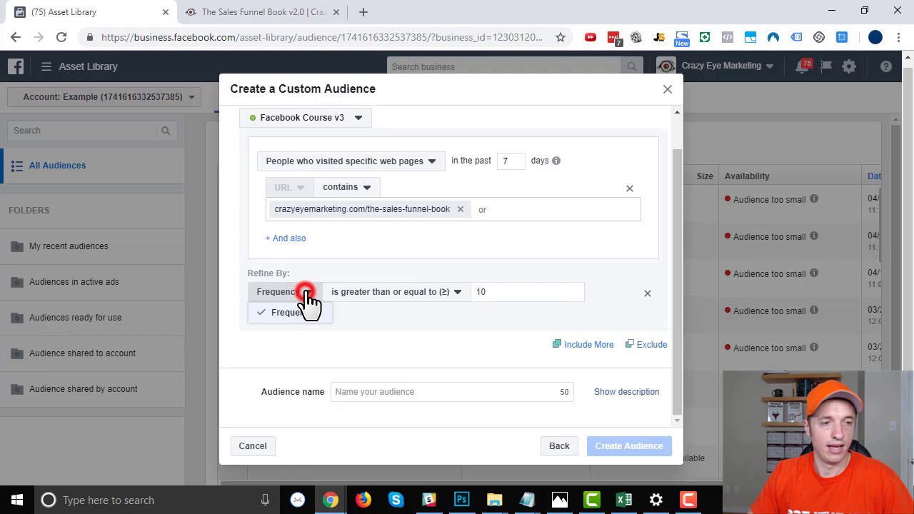
left_click(318, 284)
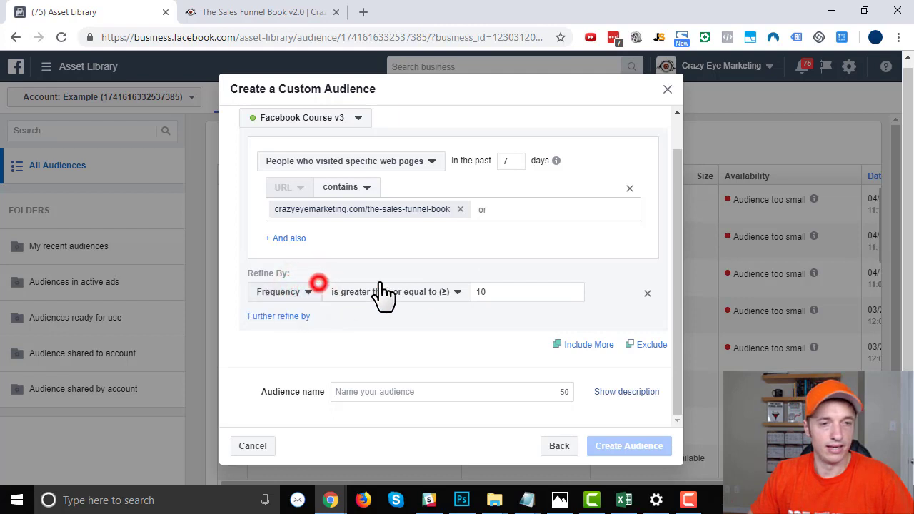
left_click(647, 292)
- Add a Device refinement set to All and view the iOS, Android and Desktop choices
left_click(251, 310)
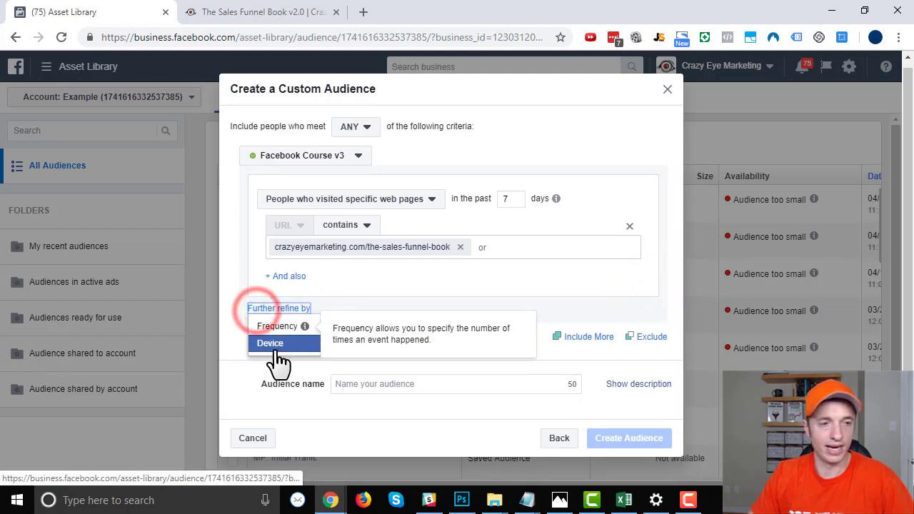
left_click(277, 346)
left_click(277, 331)
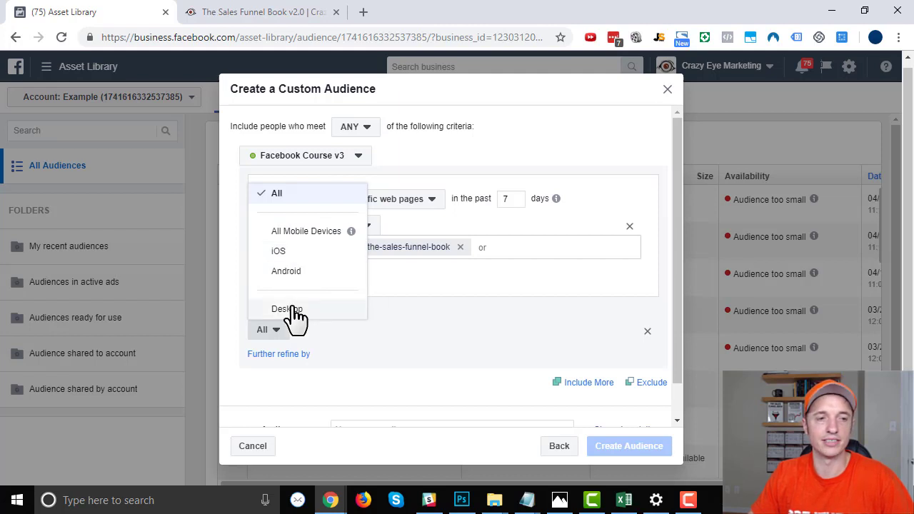
- Close the device choices, then add and delete two extra include groups
left_click(446, 327)
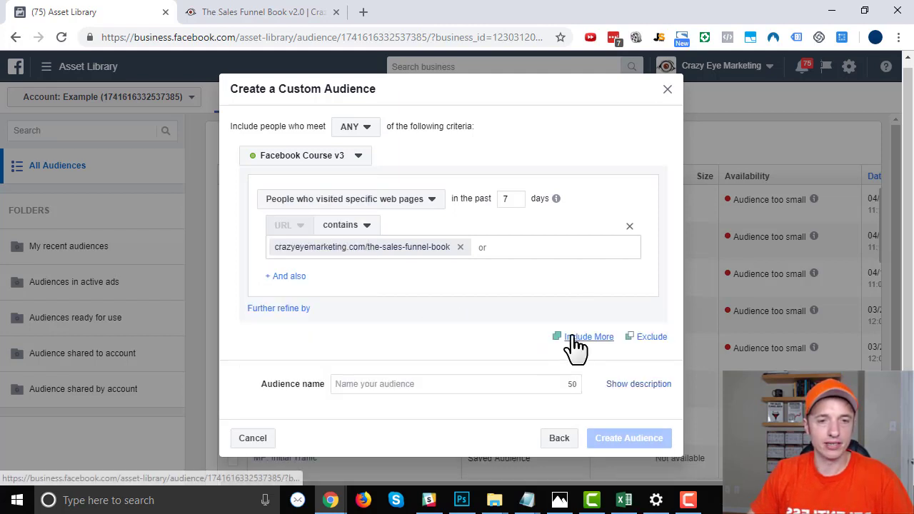
left_click(573, 335)
scroll(306, 320, "down", 1)
scroll(306, 320, "up", 1)
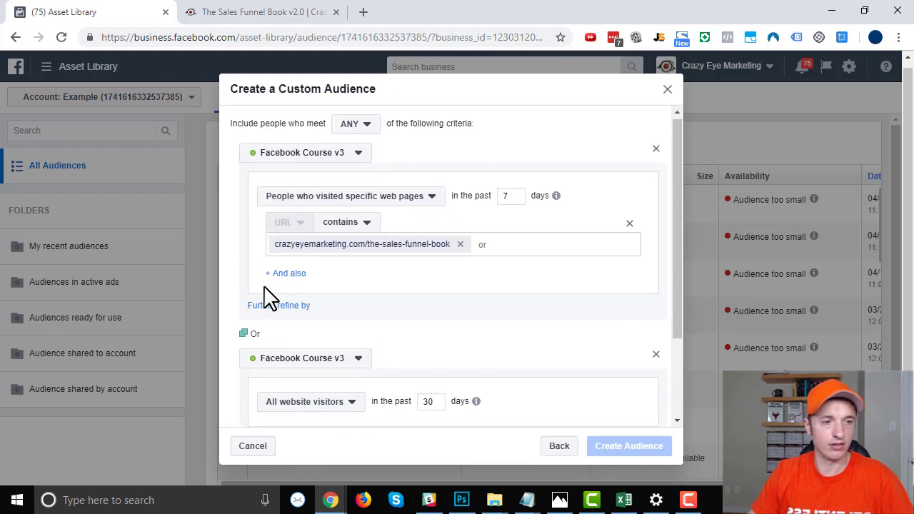
scroll(286, 314, "down", 1)
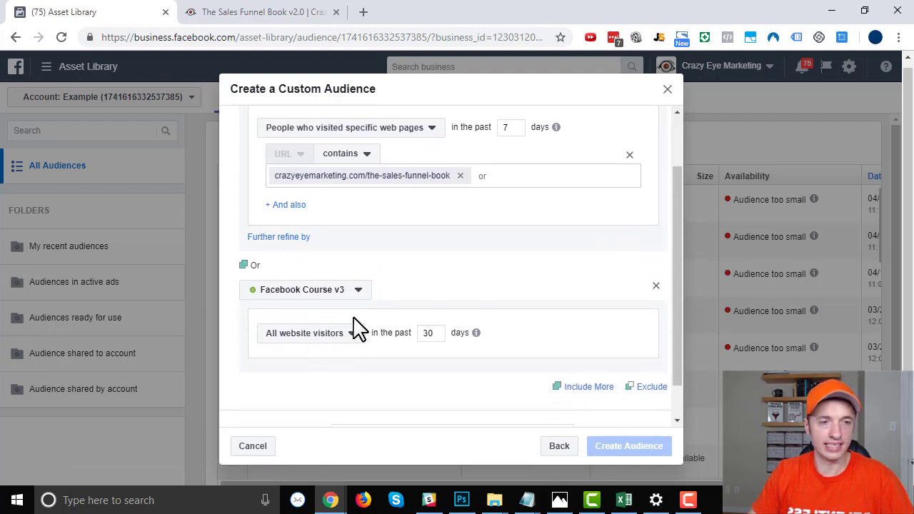
scroll(335, 333, "down", 1)
left_click(584, 345)
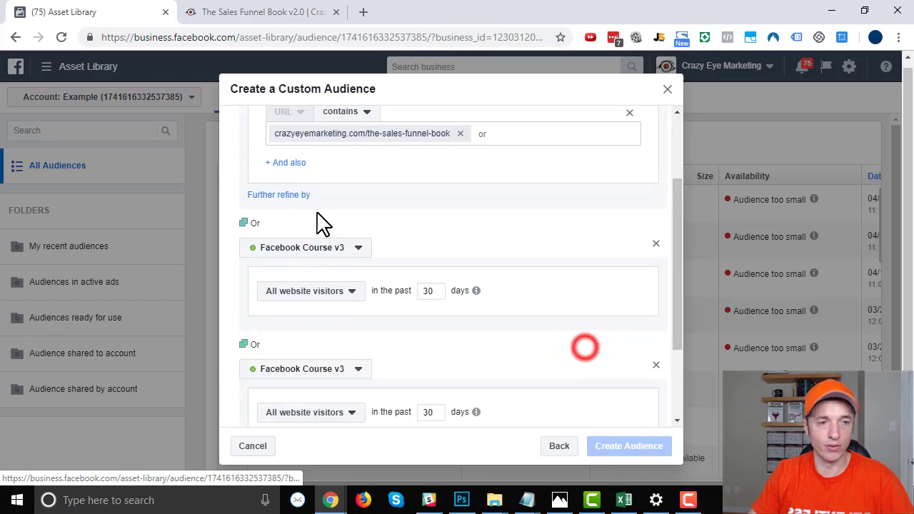
left_click(657, 245)
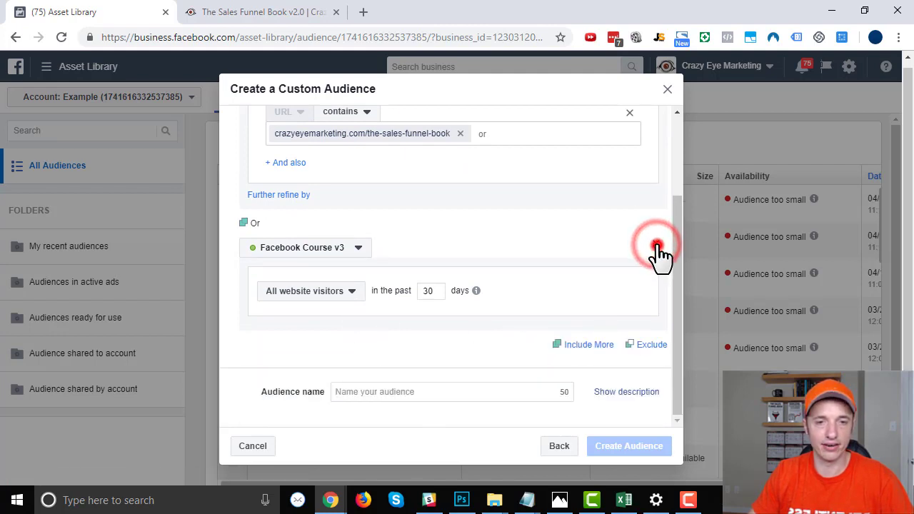
left_click(657, 245)
- Add an exclude group and remove it again, leaving no exclusions
left_click(646, 338)
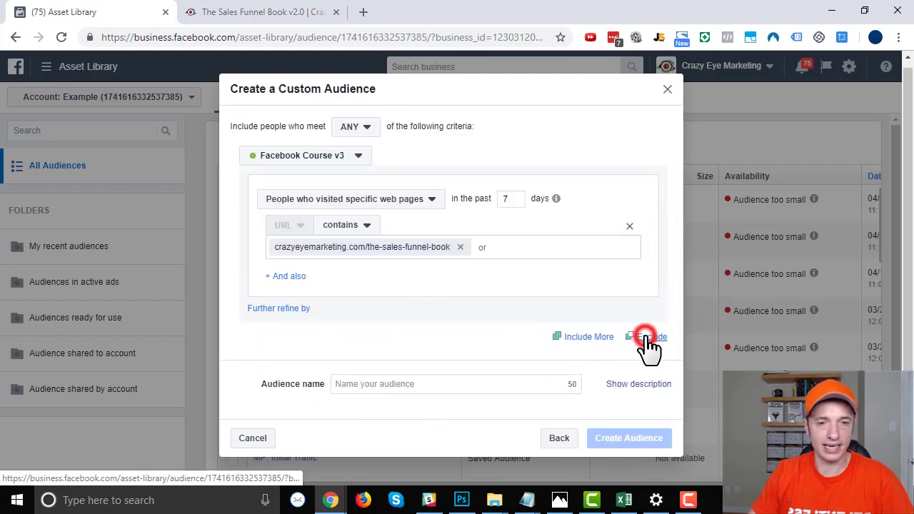
scroll(406, 289, "down", 2)
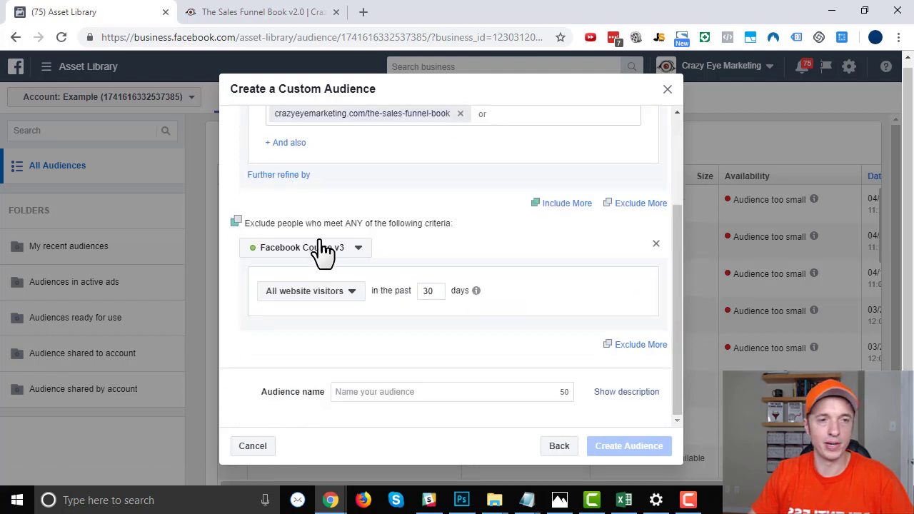
scroll(325, 250, "up", 1)
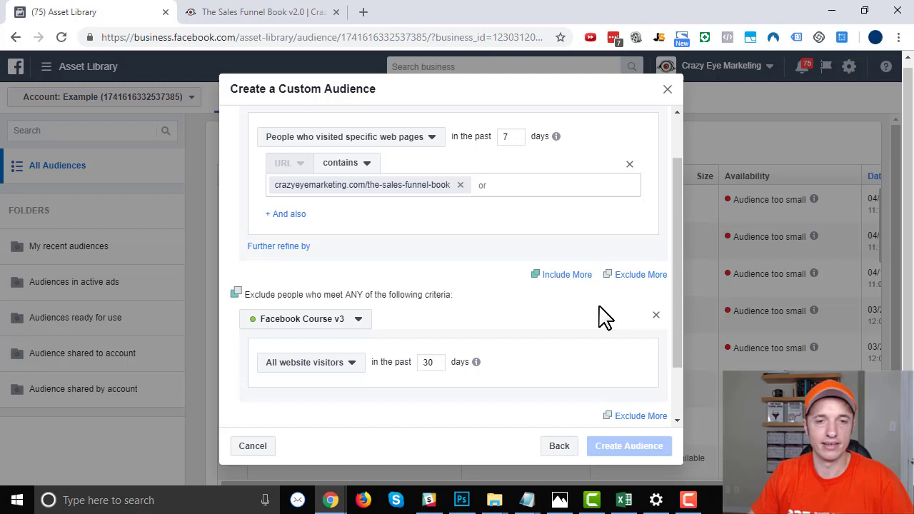
left_click(655, 315)
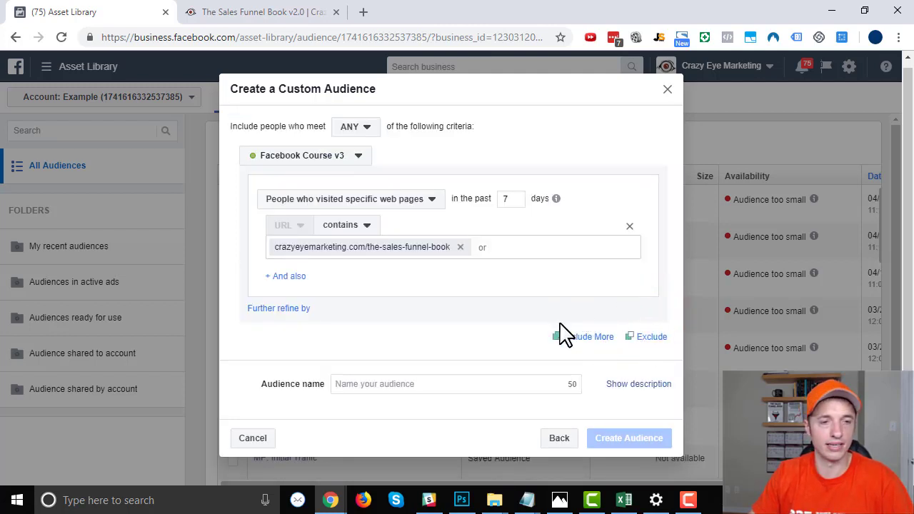
- Enter 'Visited Book Sales Page (7 Days)' as the audience name and create the audience
left_click(380, 386)
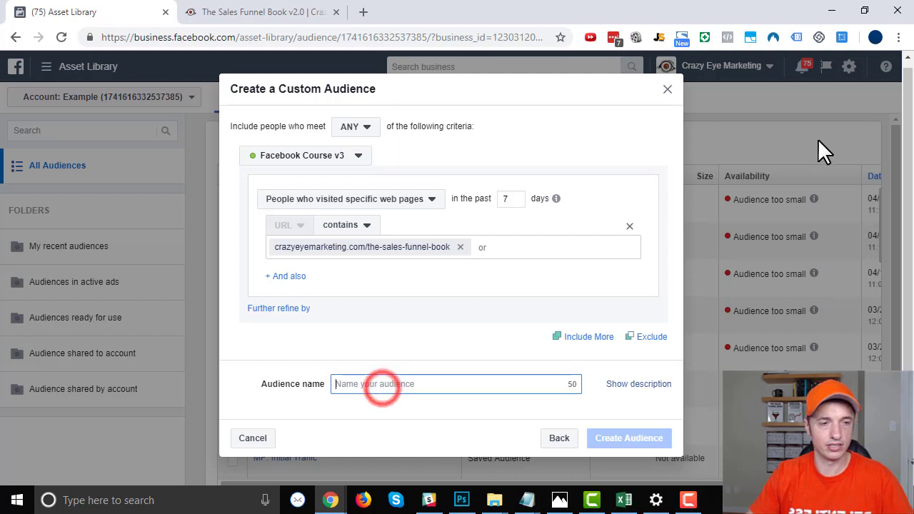
type("Visited Book Sales Page (7 Days")
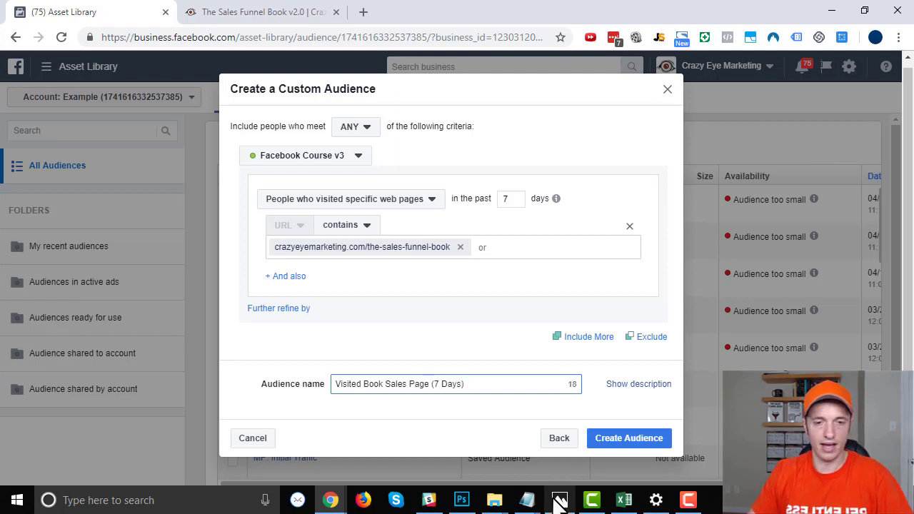
left_click(634, 438)
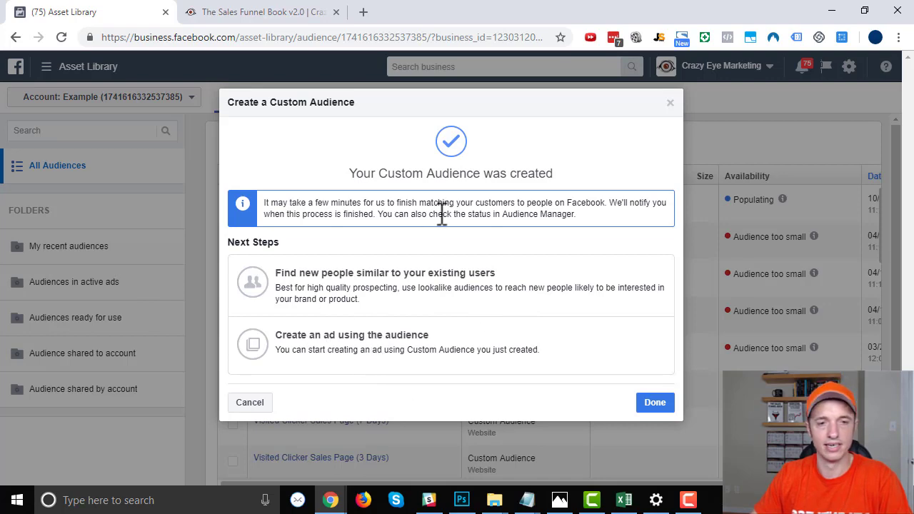
- Dismiss the confirmation and start a new Engagement custom audience
left_click(667, 105)
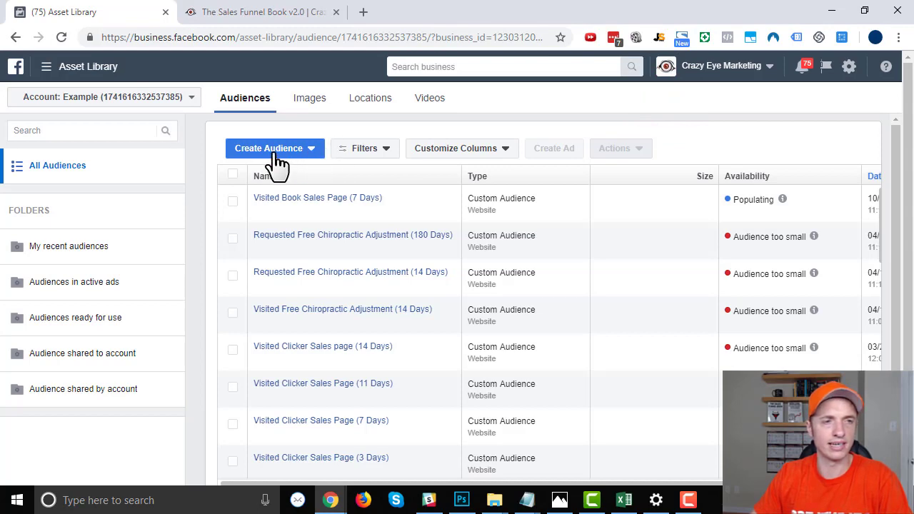
left_click(304, 149)
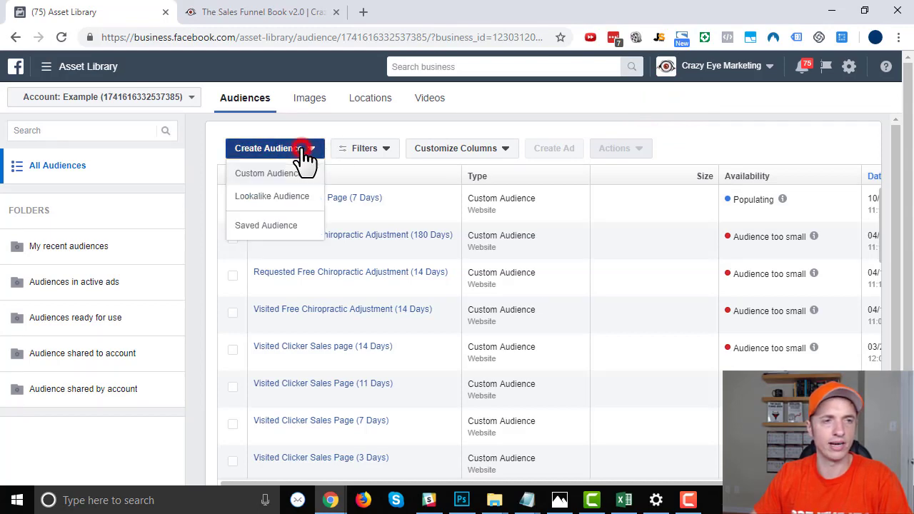
left_click(269, 175)
scroll(422, 379, "down", 3)
left_click(421, 338)
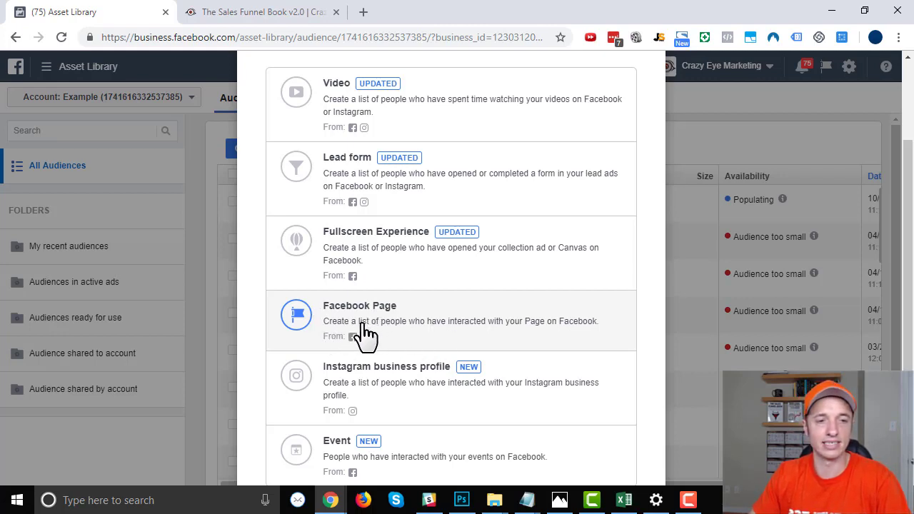
- Scroll through the engagement sources, from Video to Event
scroll(394, 394, "down", 2)
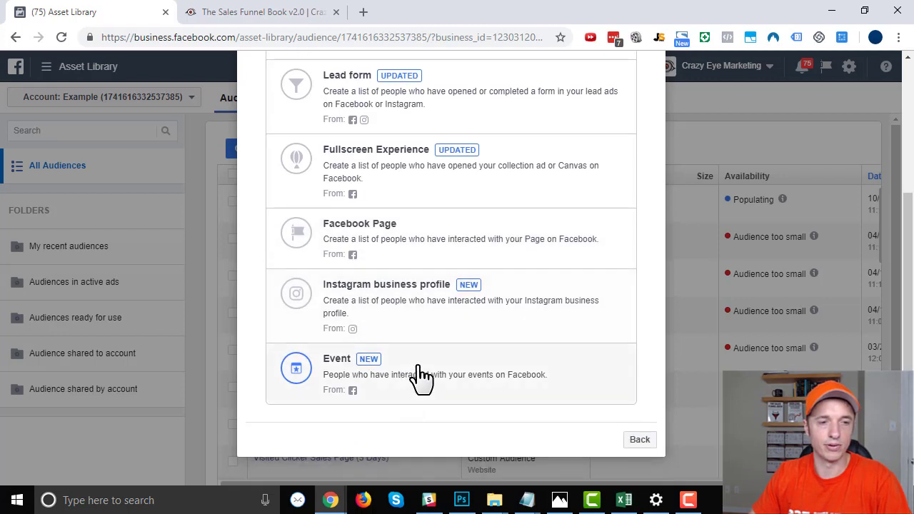
scroll(398, 389, "up", 2)
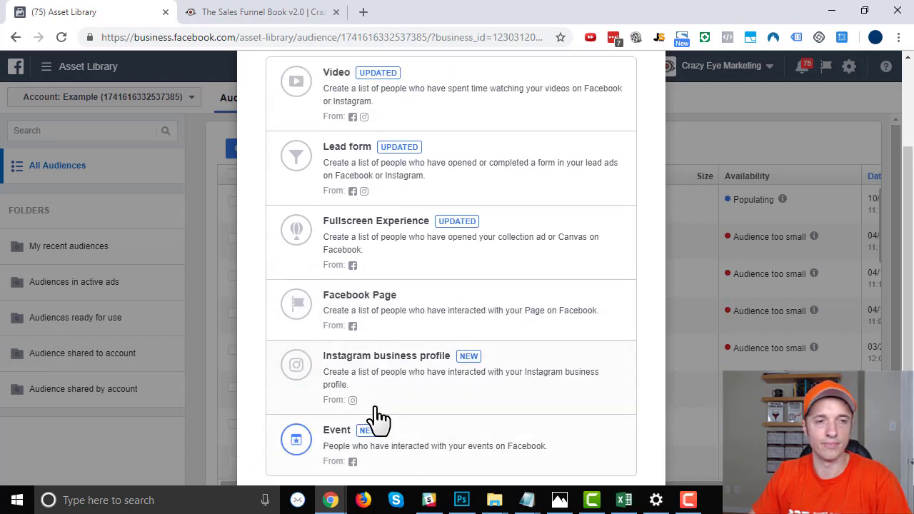
scroll(377, 417, "up", 2)
scroll(364, 343, "down", 3)
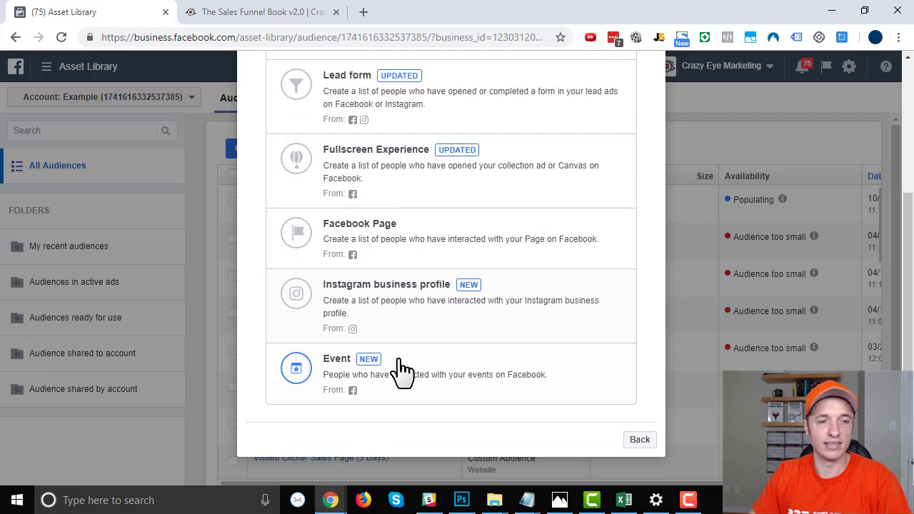
scroll(399, 365, "up", 1)
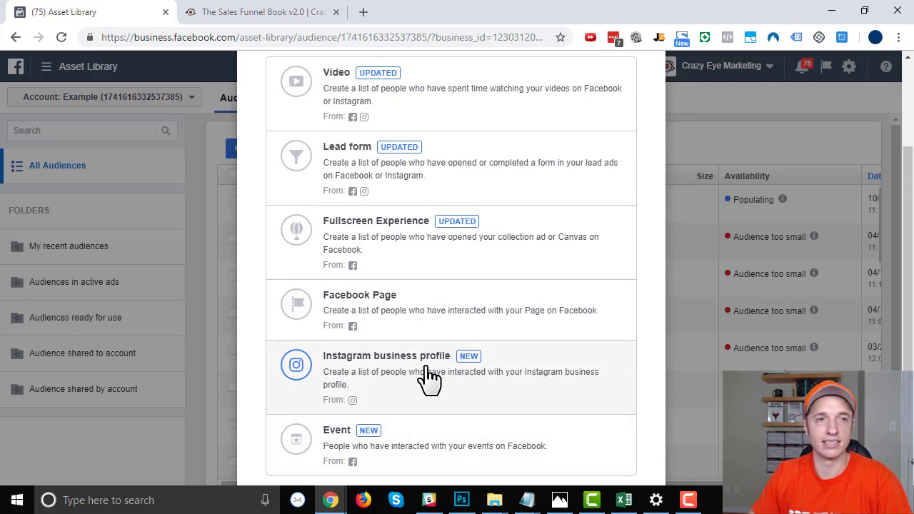
scroll(428, 377, "up", 3)
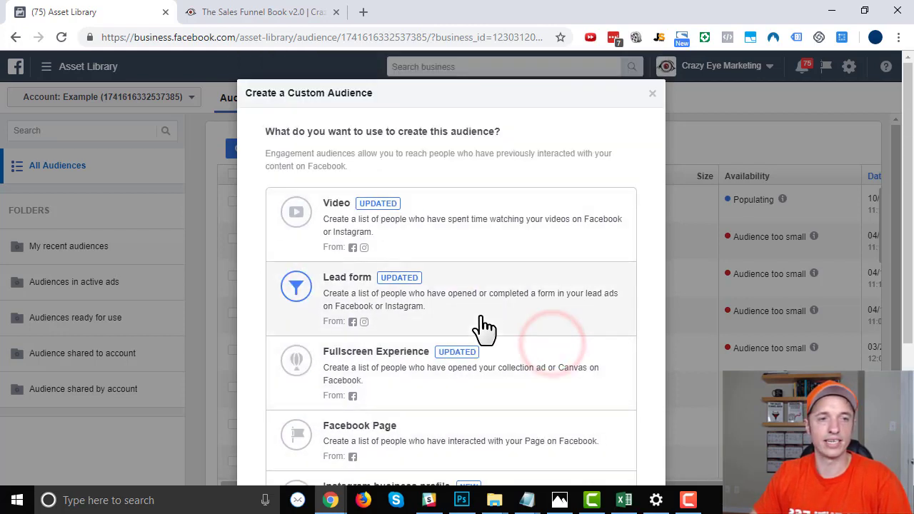
- Base the custom audience on Video engagement and bring up the engagement type choices
left_click(418, 234)
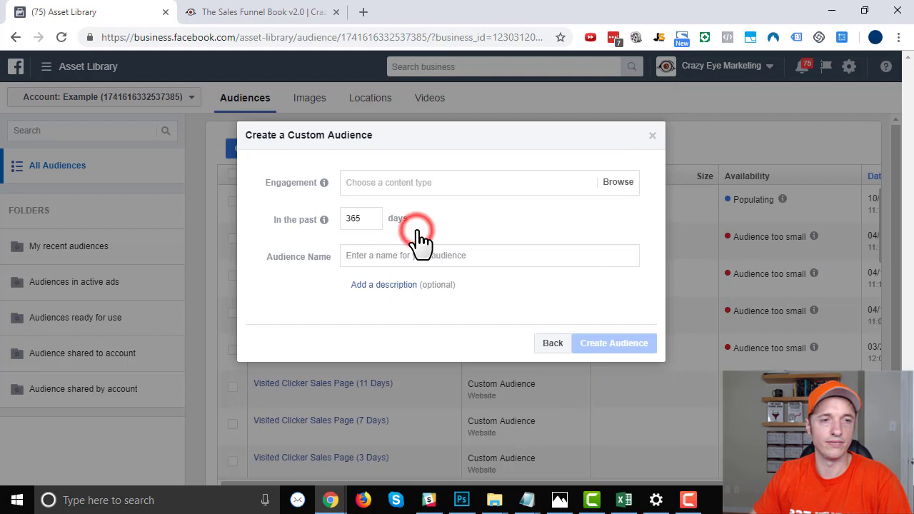
left_click(393, 180)
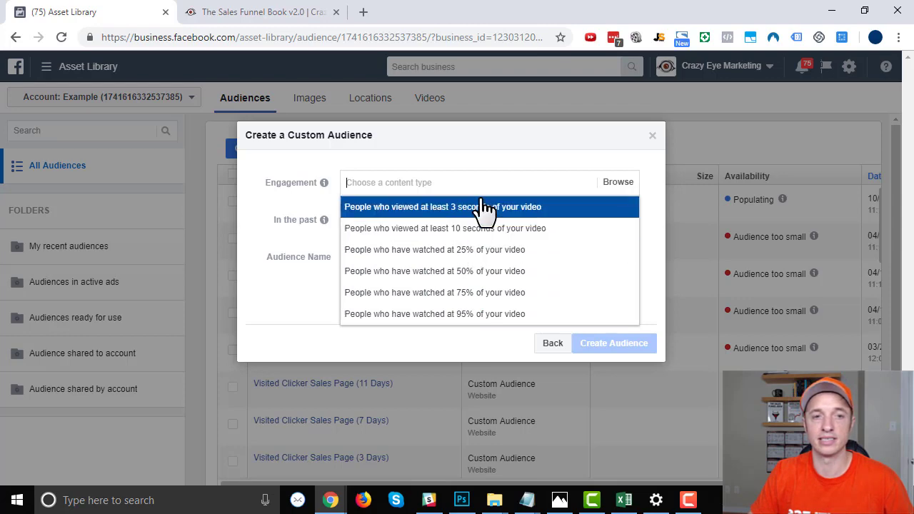
- Target people who viewed at least 10 seconds and show the Crazy Eye Marketing page's videos
left_click(489, 233)
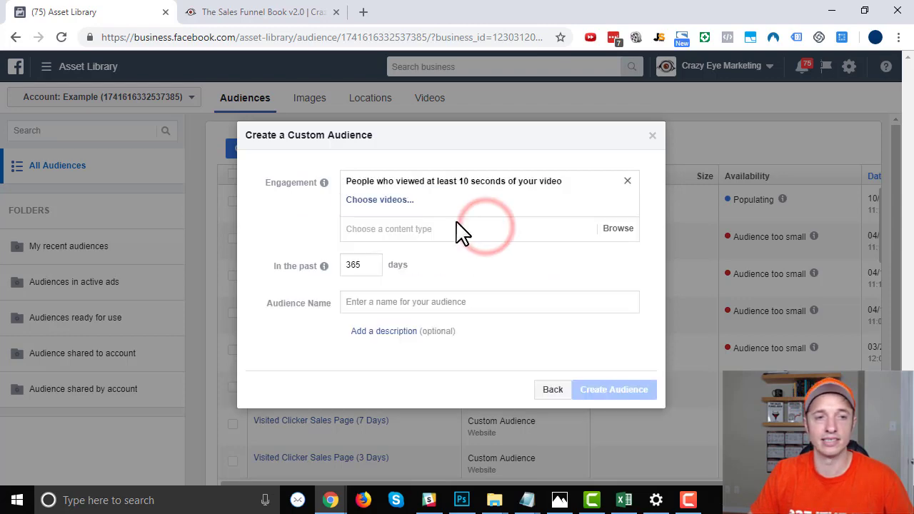
left_click(391, 206)
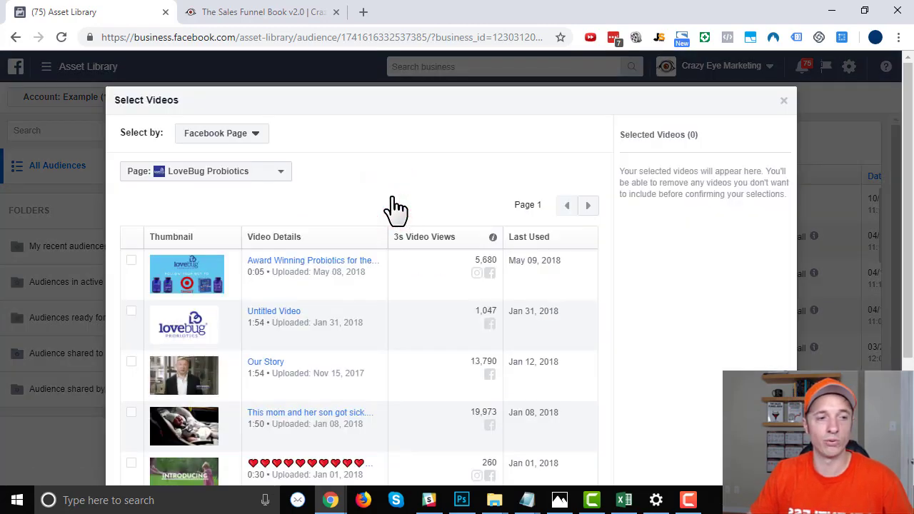
left_click(261, 176)
left_click(249, 207)
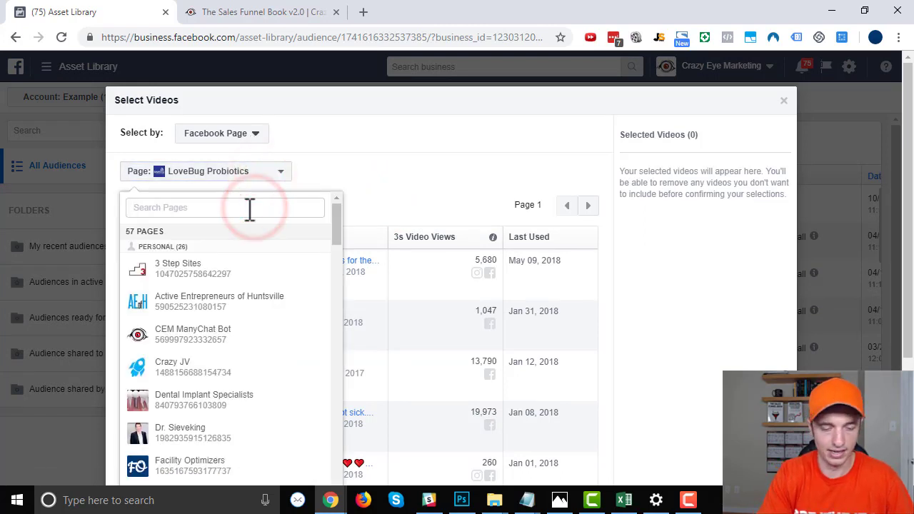
type("cr")
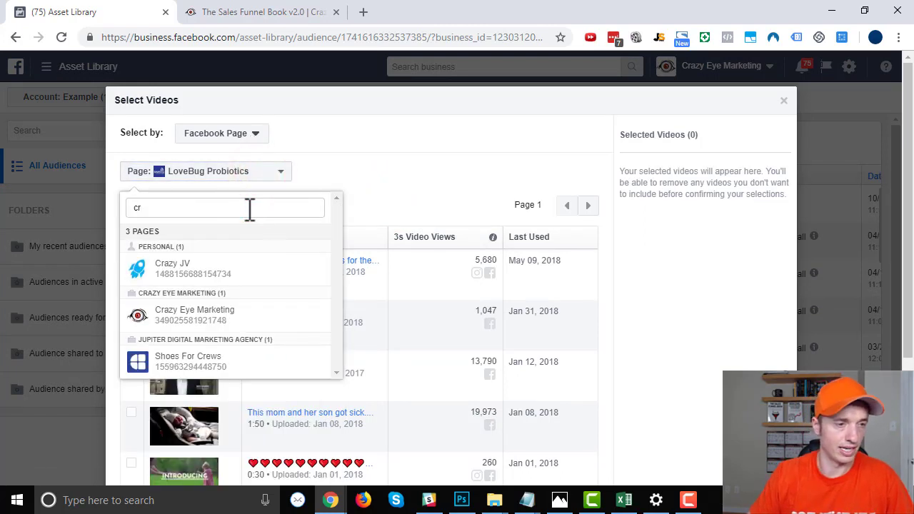
left_click(252, 316)
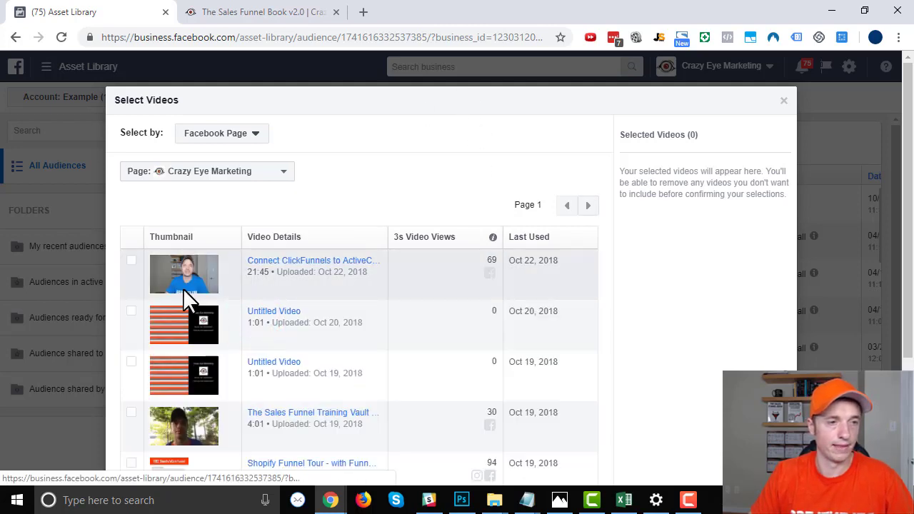
- Select the newest ClickFunnels video and confirm it as the source video
left_click(132, 261)
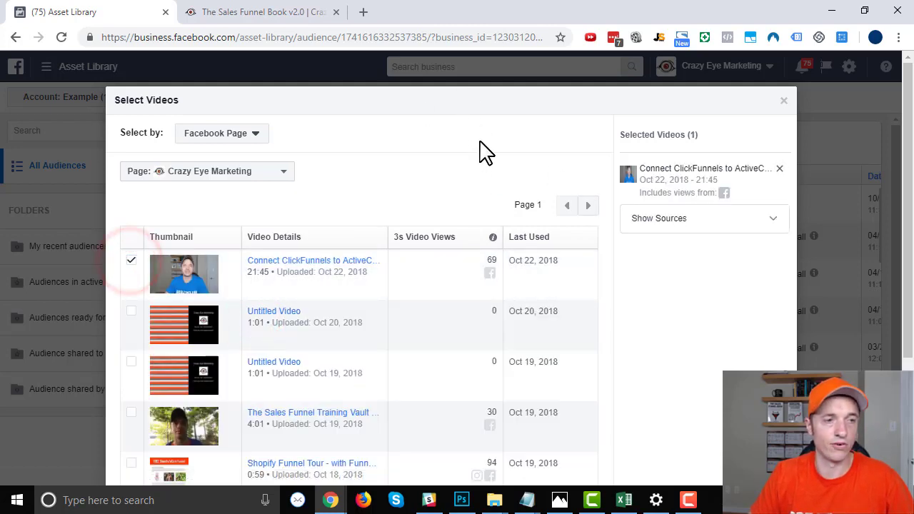
scroll(484, 152, "down", 1)
scroll(218, 179, "down", 1)
scroll(207, 175, "down", 1)
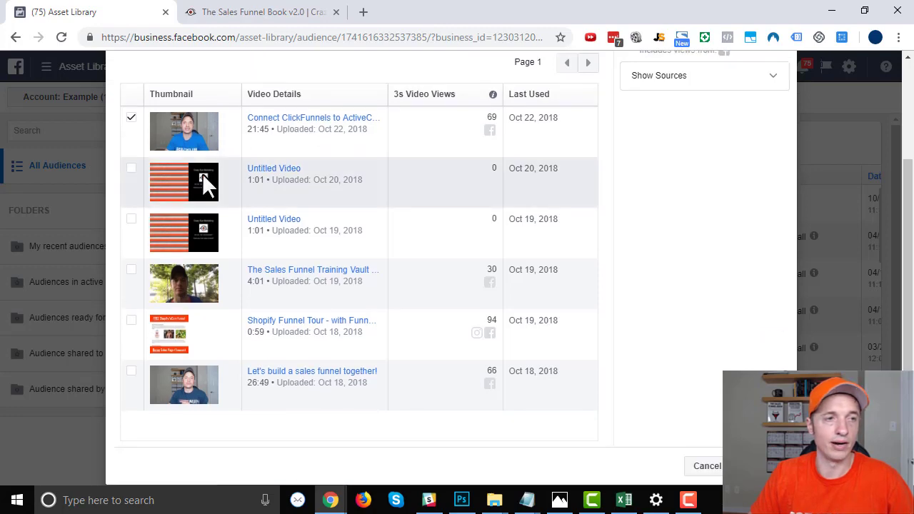
scroll(243, 182, "up", 3)
scroll(187, 237, "down", 1)
scroll(202, 239, "down", 2)
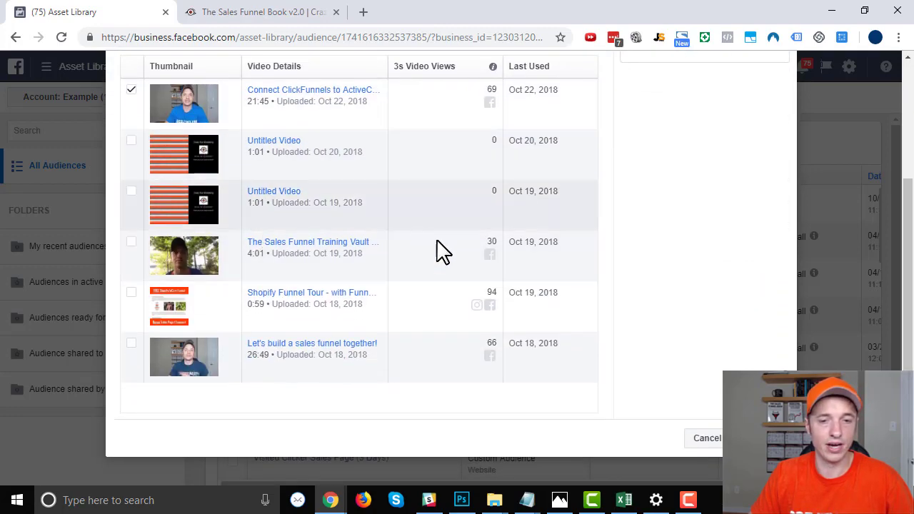
left_click(753, 437)
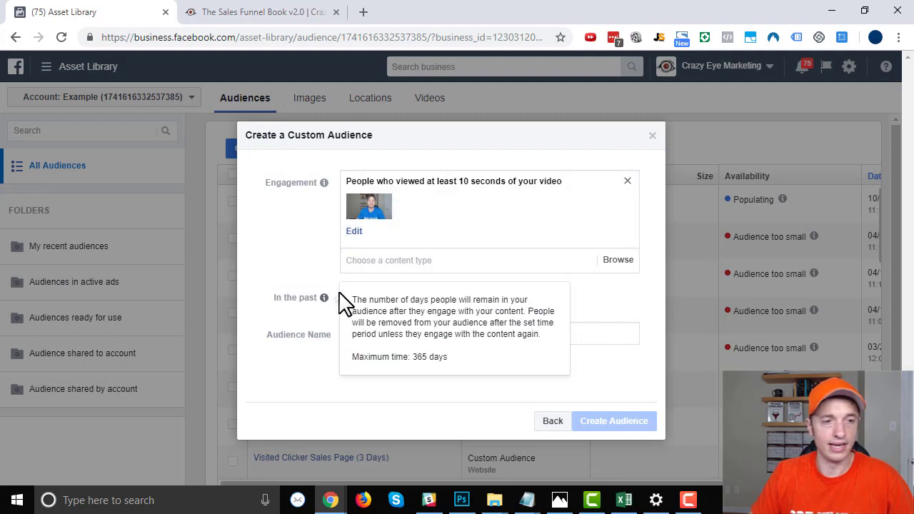
- Set retention to 7 days, name it 'Watched 10 seconds of my ClickFunnels video (7 Days)', and create it
double_click(367, 297)
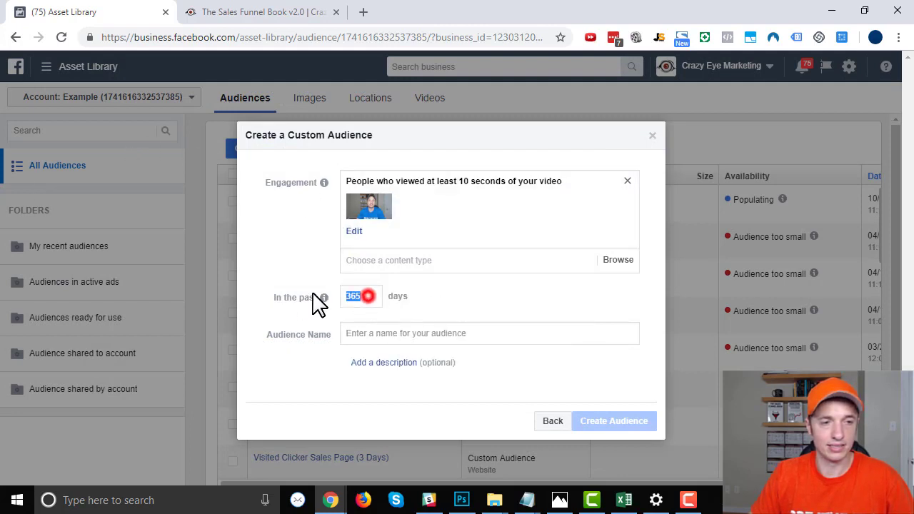
type("7")
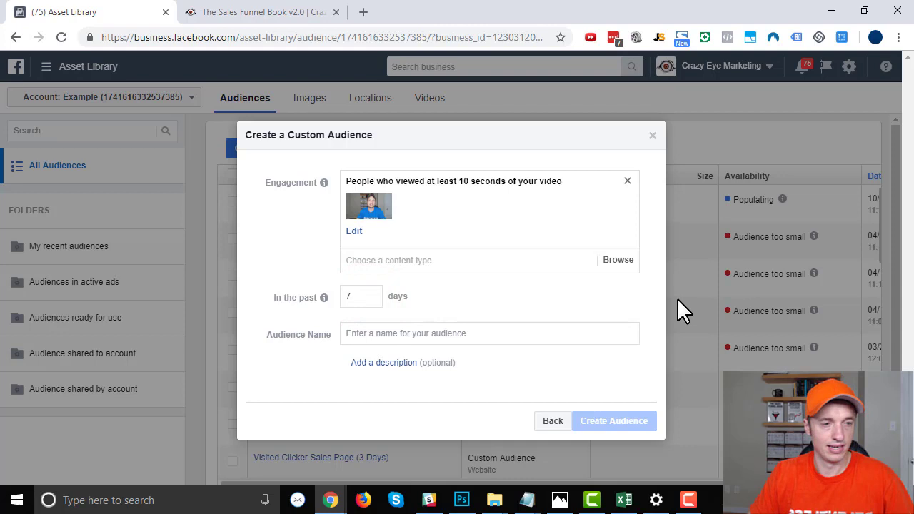
left_click(454, 333)
type("Wat")
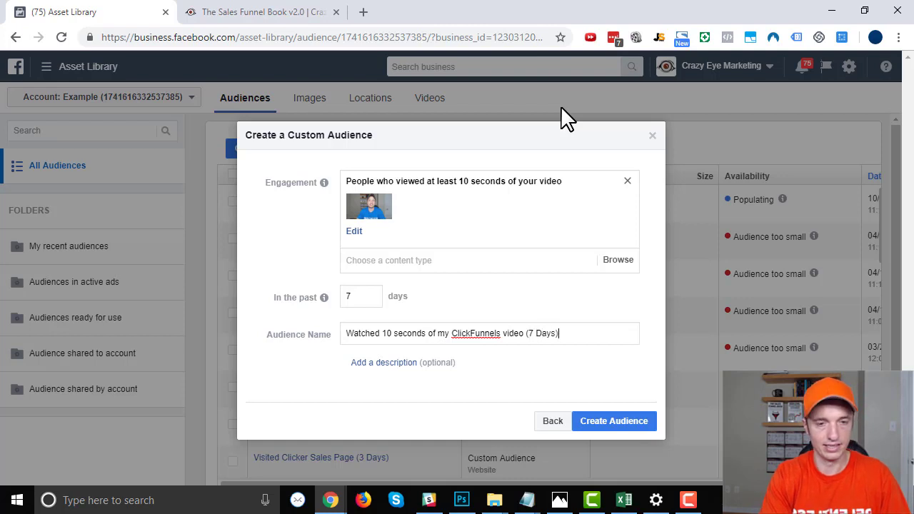
type("(7 Days)")
left_click(618, 421)
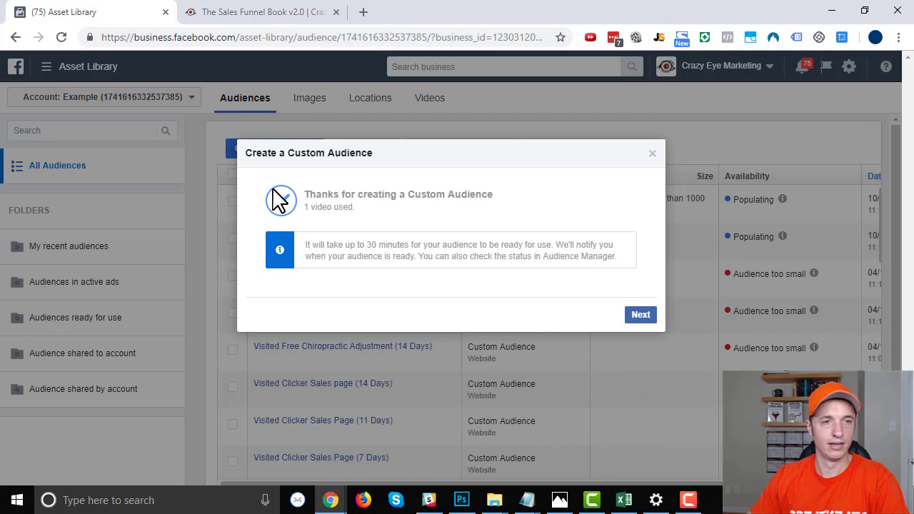
- Close the confirmation without creating an ad and review the new video audience in the Audiences list
left_click(640, 315)
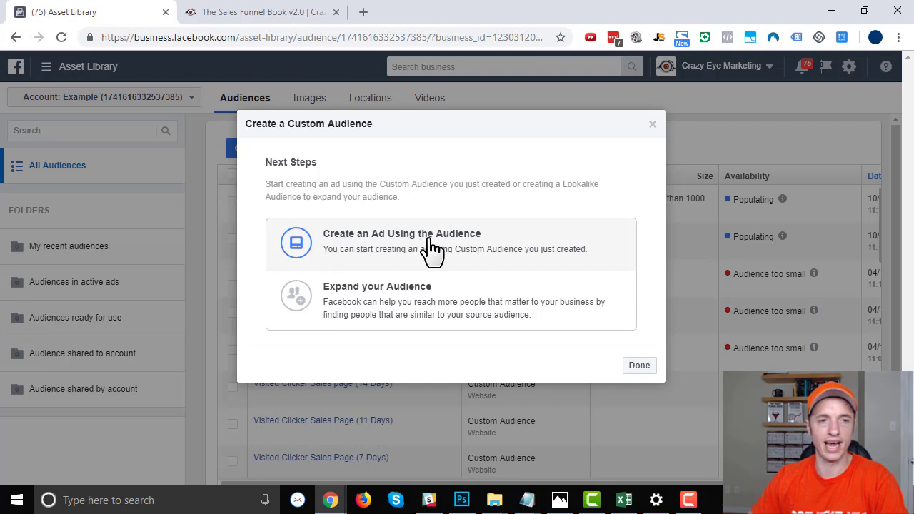
left_click(631, 368)
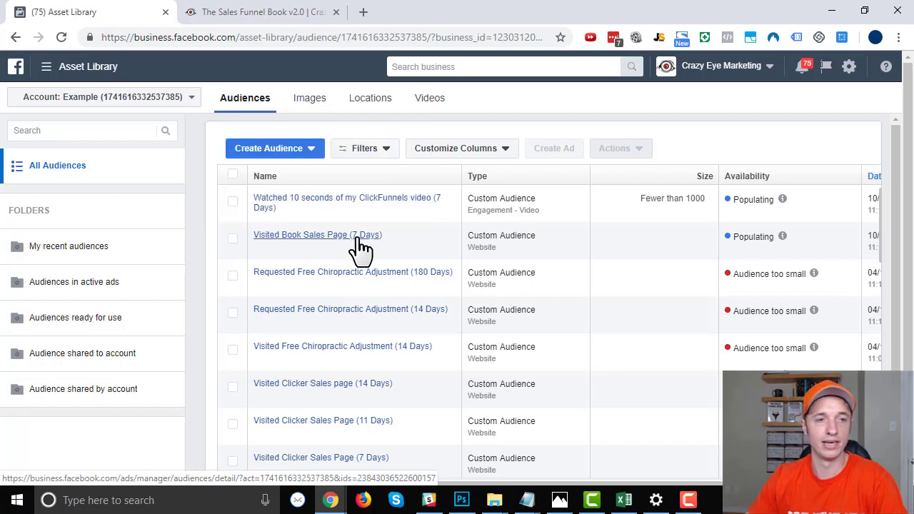
mouse_move(349, 242)
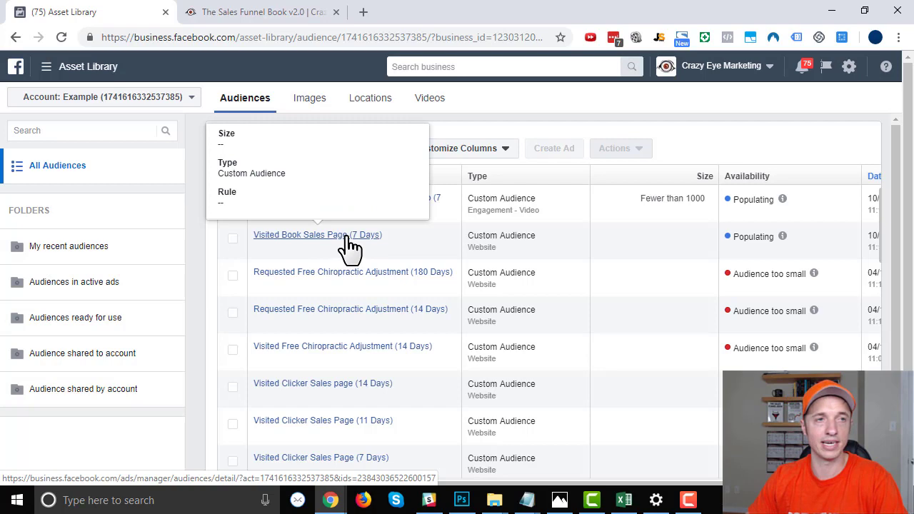
left_click(300, 10)
left_click(75, 11)
mouse_move(400, 206)
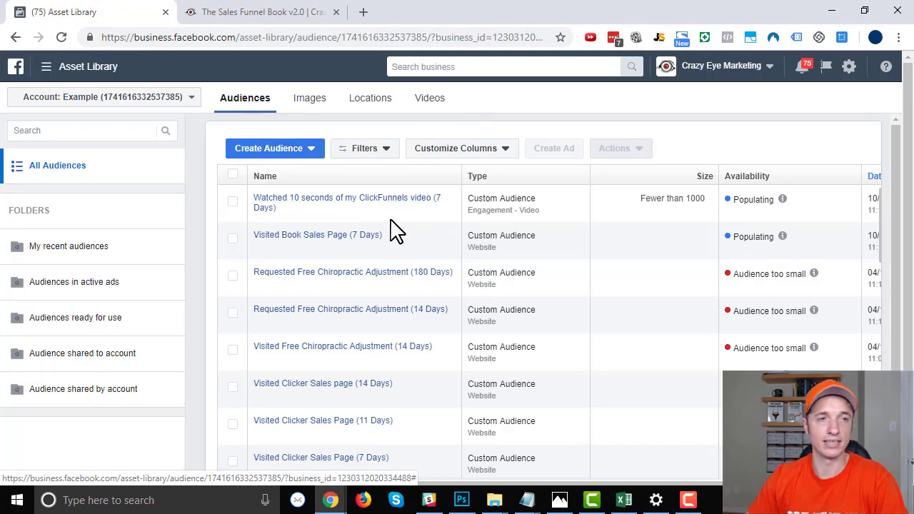
mouse_move(382, 267)
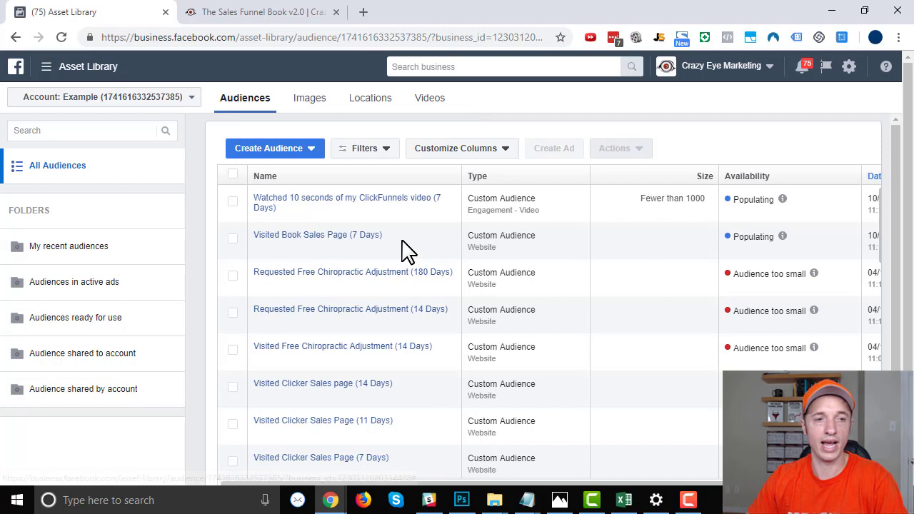
mouse_move(362, 194)
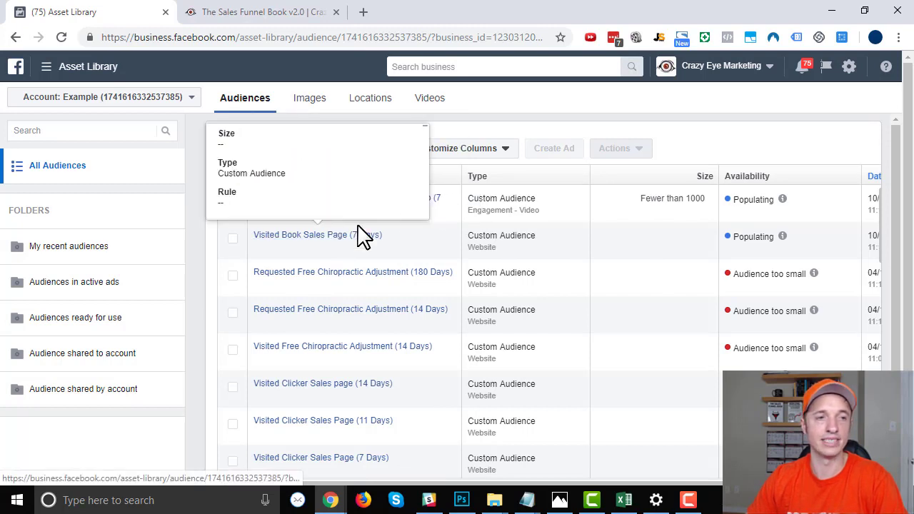
- Switch from Audiences to Ads Manager through the Business Manager menu
left_click(58, 70)
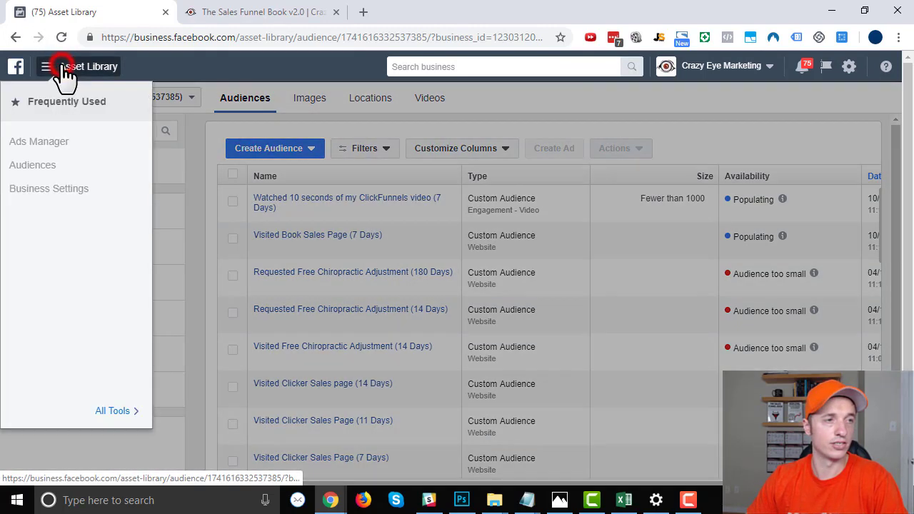
left_click(41, 143)
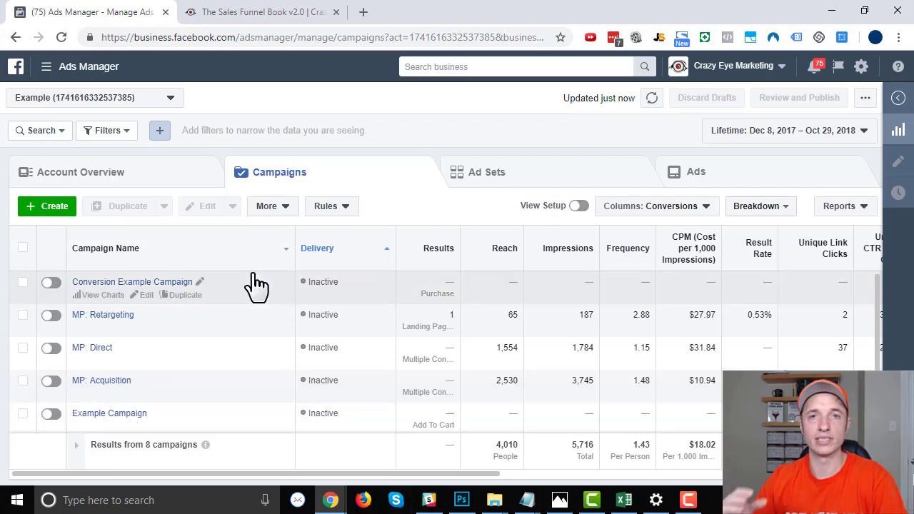
- Start a Quick Creation campaign named 'Retargeting Example' with Auction buying type
left_click(62, 209)
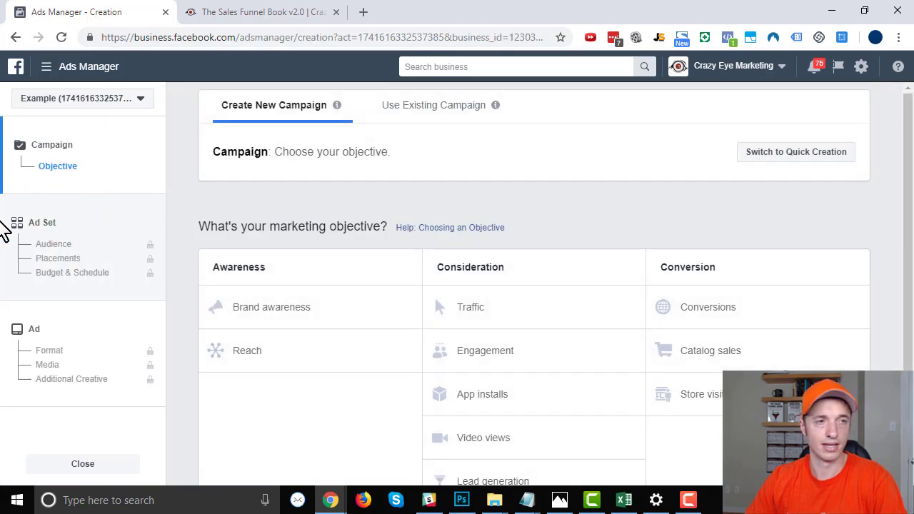
left_click(811, 152)
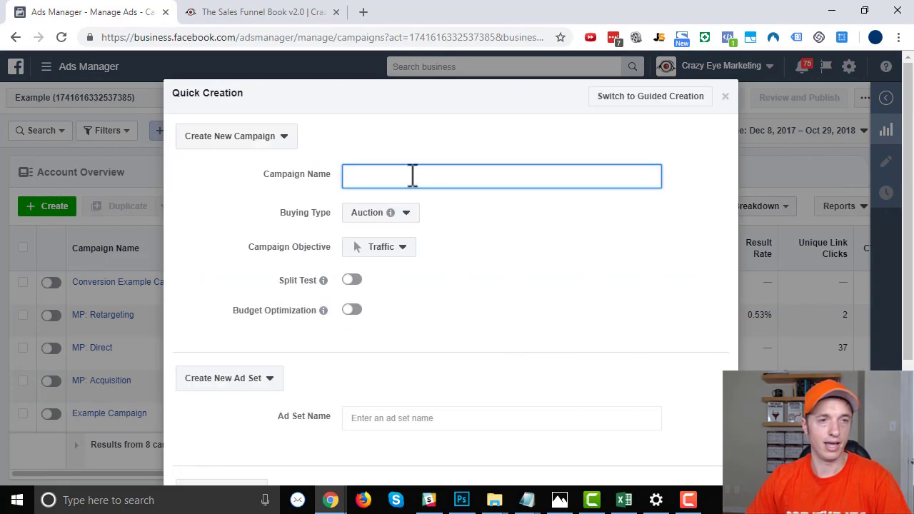
left_click(426, 177)
type("Ret")
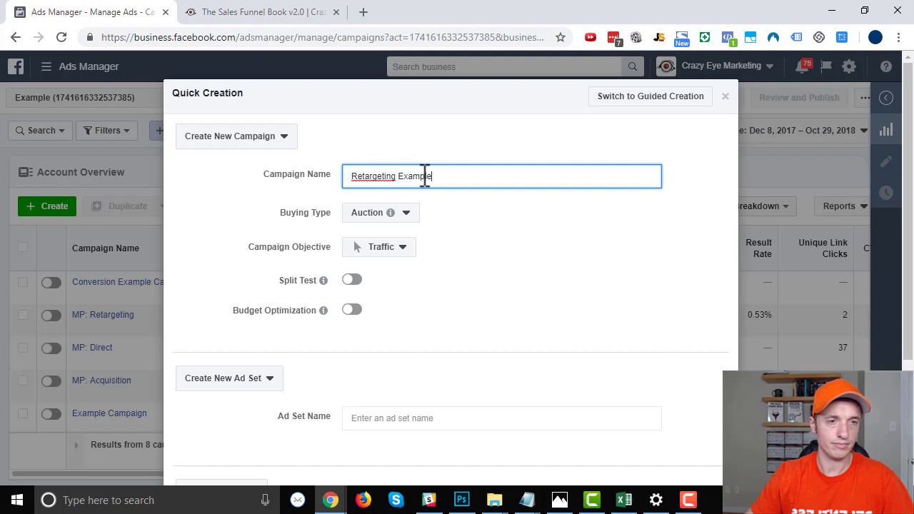
type("argeting Example")
left_click(405, 212)
left_click(392, 230)
scroll(465, 230, "down", 1)
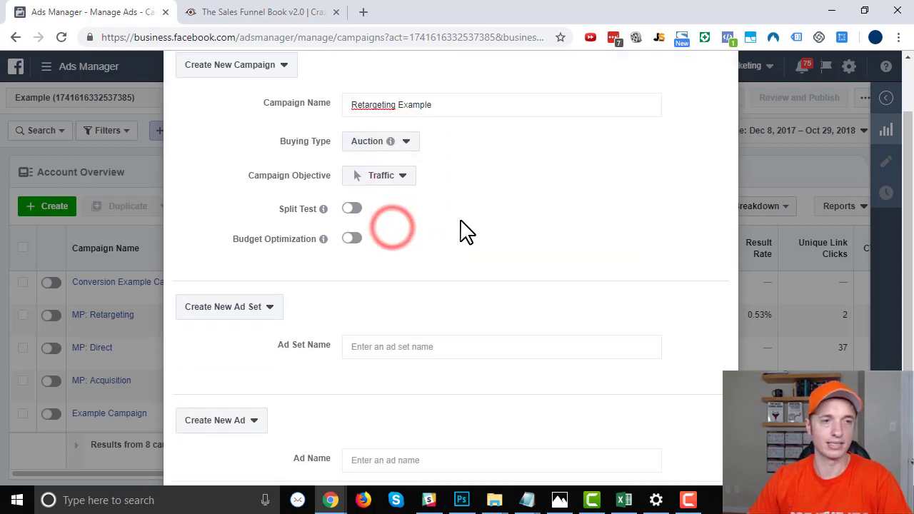
left_click(393, 176)
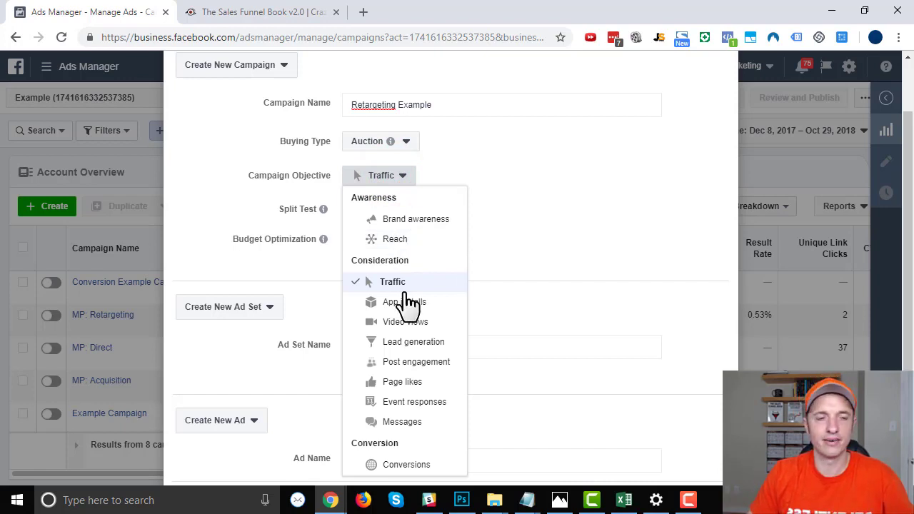
- Scroll the Campaign Objective list down toward Conversions
scroll(403, 300, "down", 1)
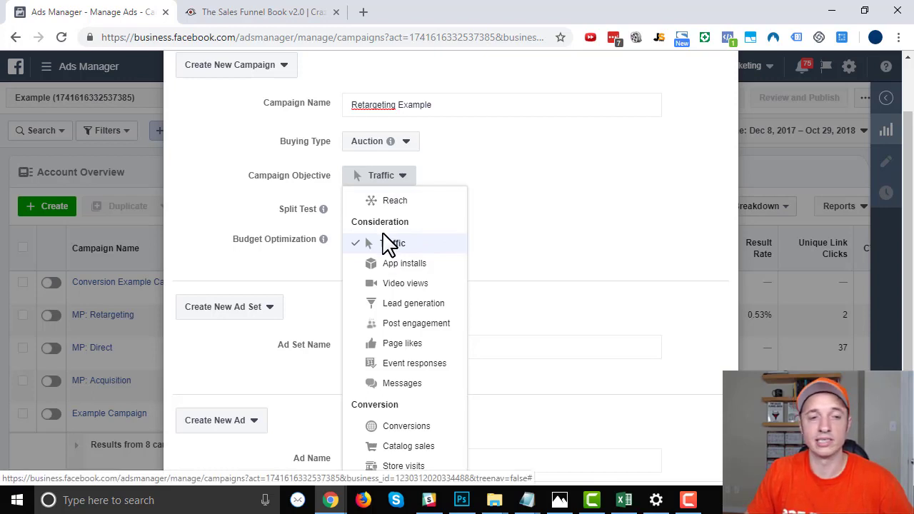
- Choose the Conversions objective, name the ad set 'Ad Set 1' and the ad 'Ad 1', and save to draft
left_click(411, 427)
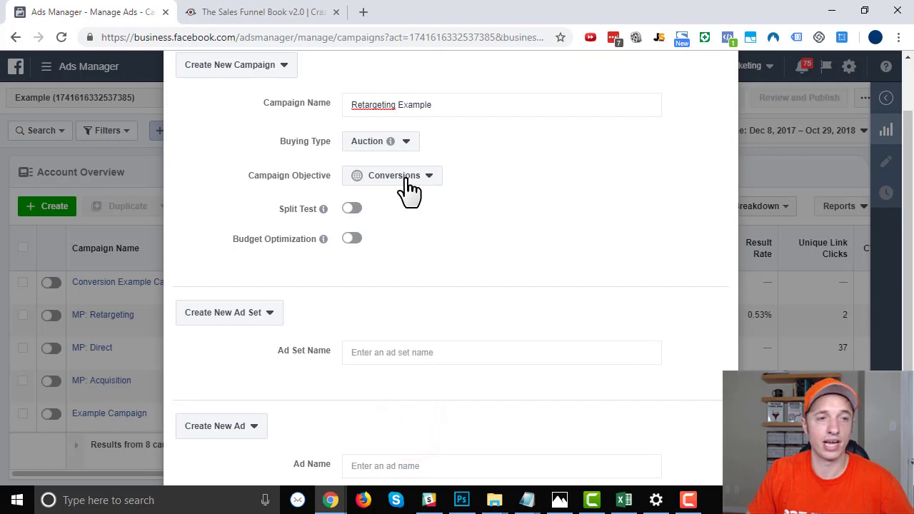
scroll(452, 310, "down", 2)
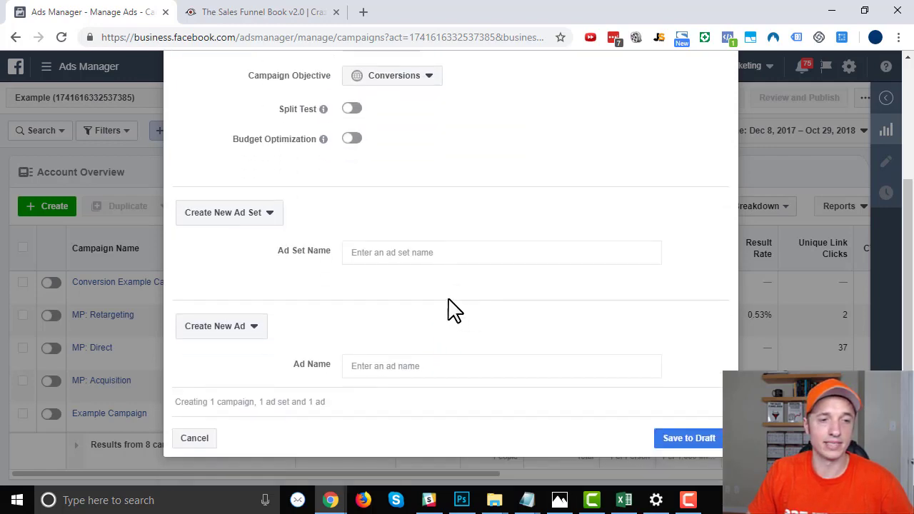
left_click(414, 247)
type("Ad")
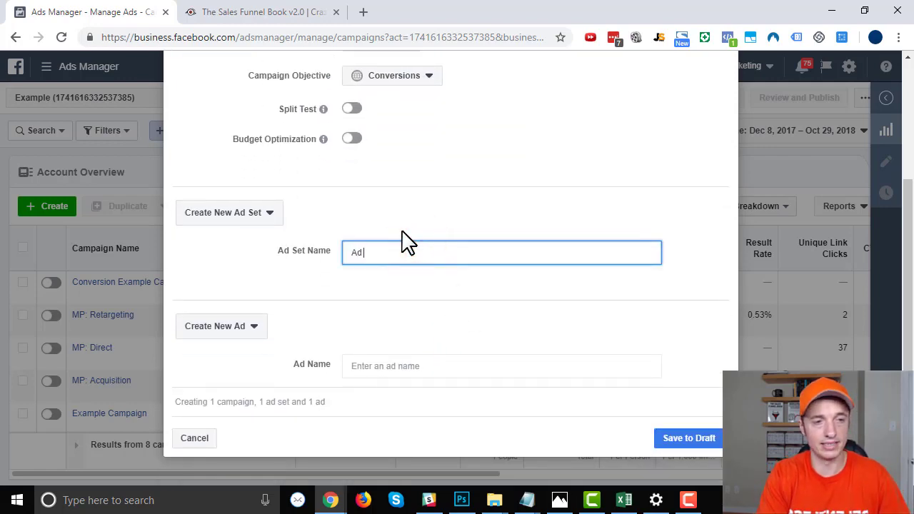
type(" Set 1")
left_click(414, 364)
type("Ad 1")
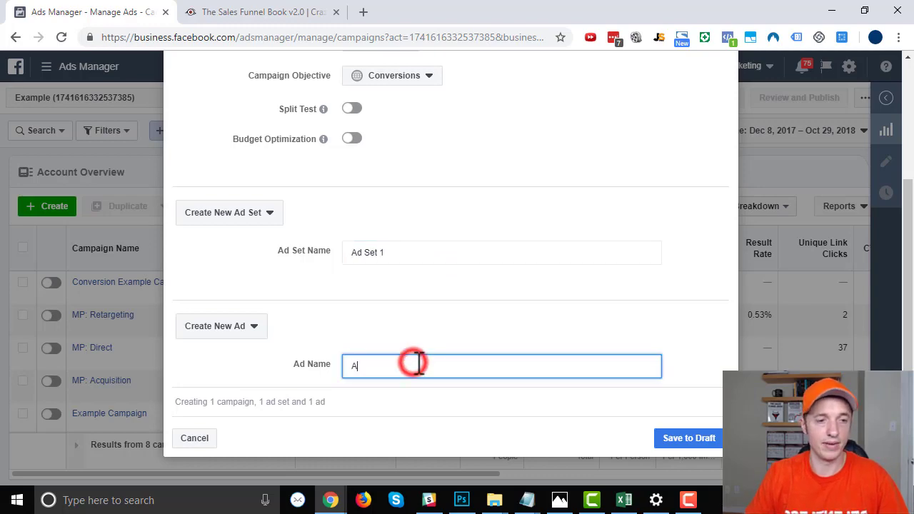
left_click(703, 439)
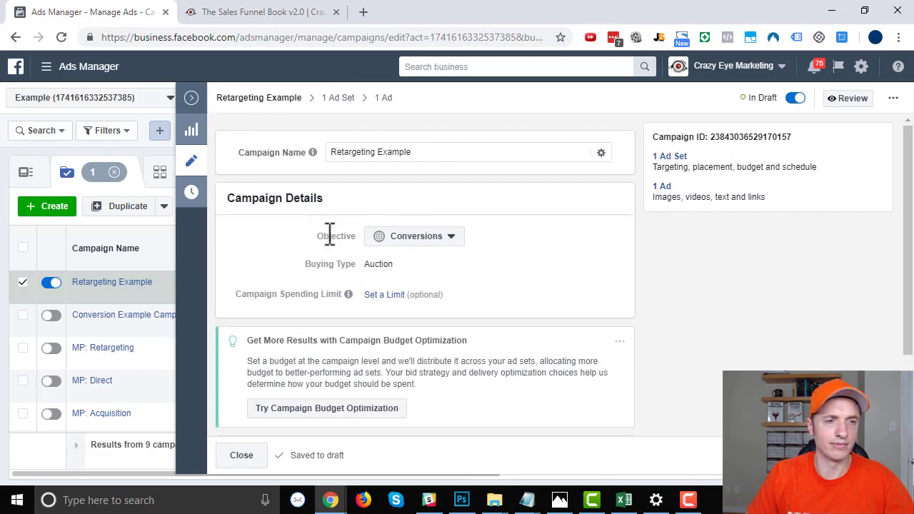
- Edit Ad Set 1 of Retargeting Example, replacing the Lead Magnet Request conversion event with Purchase
left_click(188, 98)
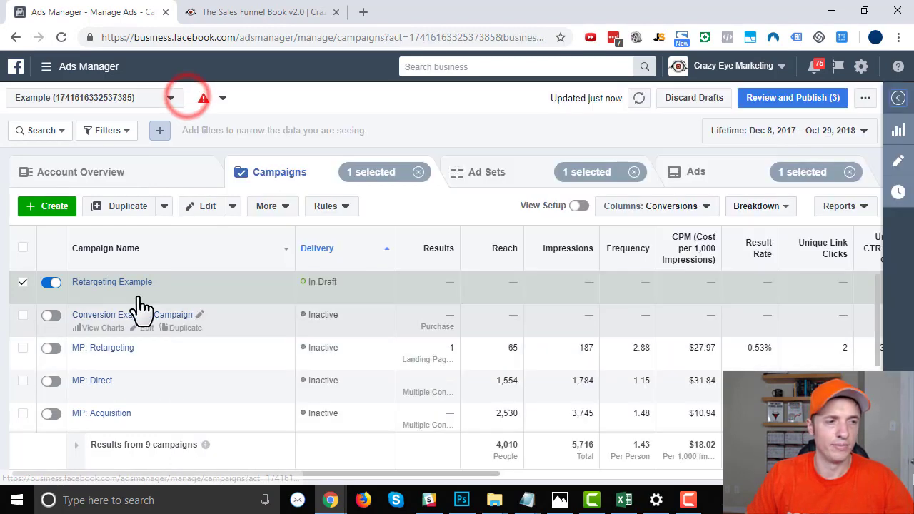
left_click(133, 281)
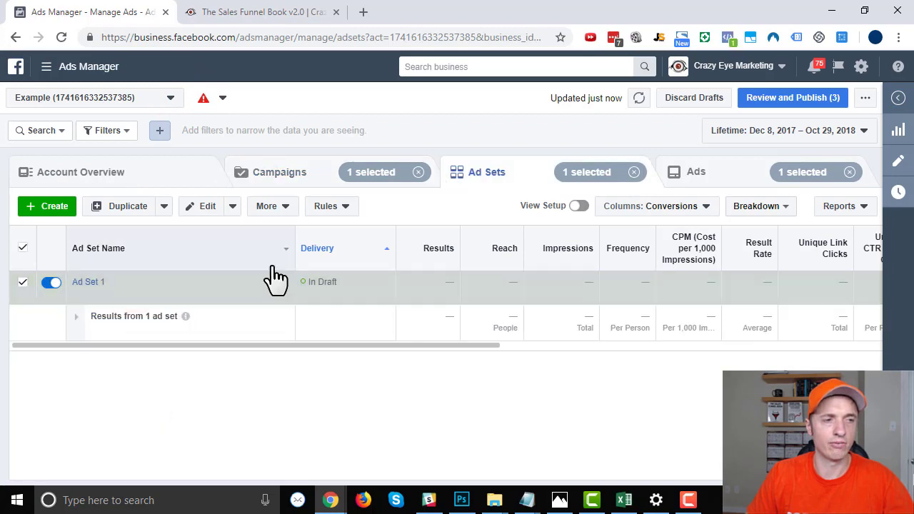
left_click(144, 292)
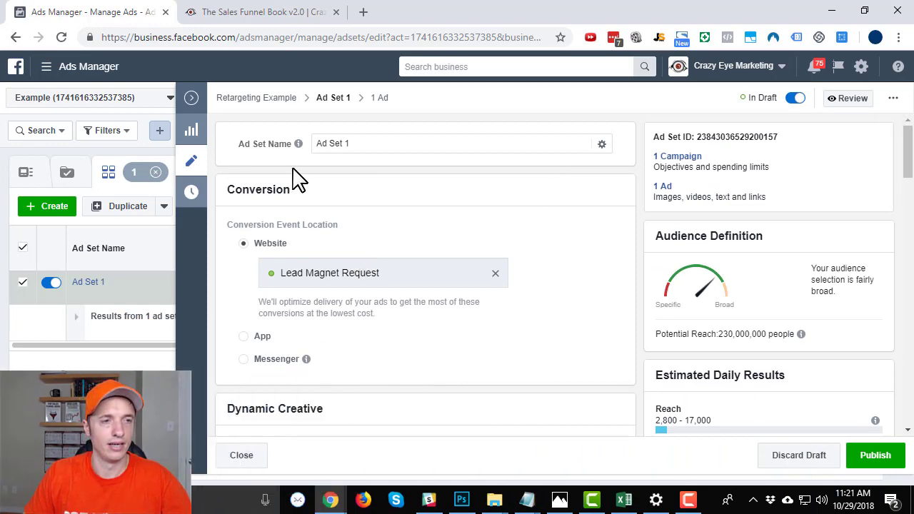
scroll(371, 163, "down", 1)
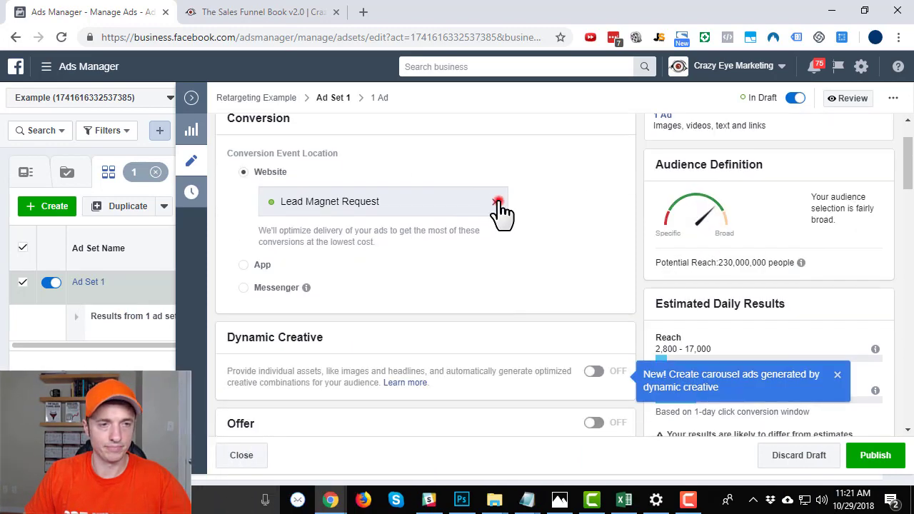
left_click(498, 202)
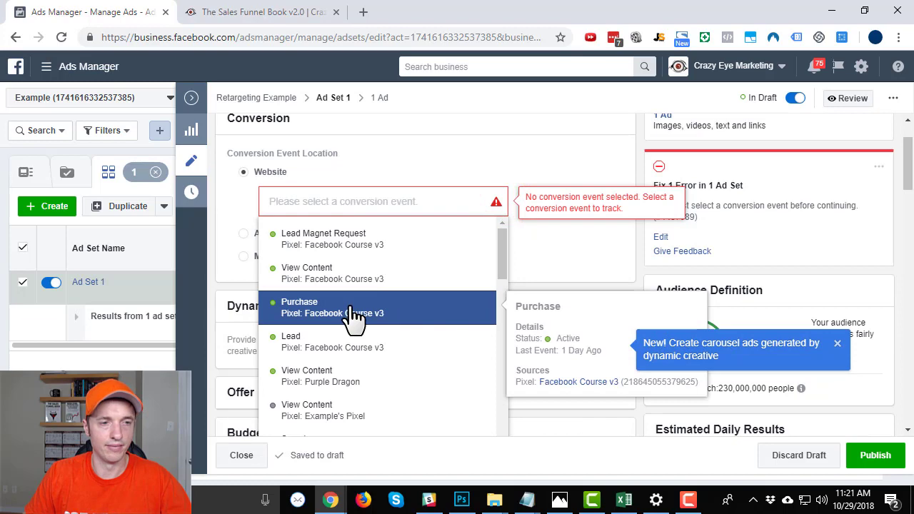
left_click(355, 318)
scroll(469, 224, "down", 5)
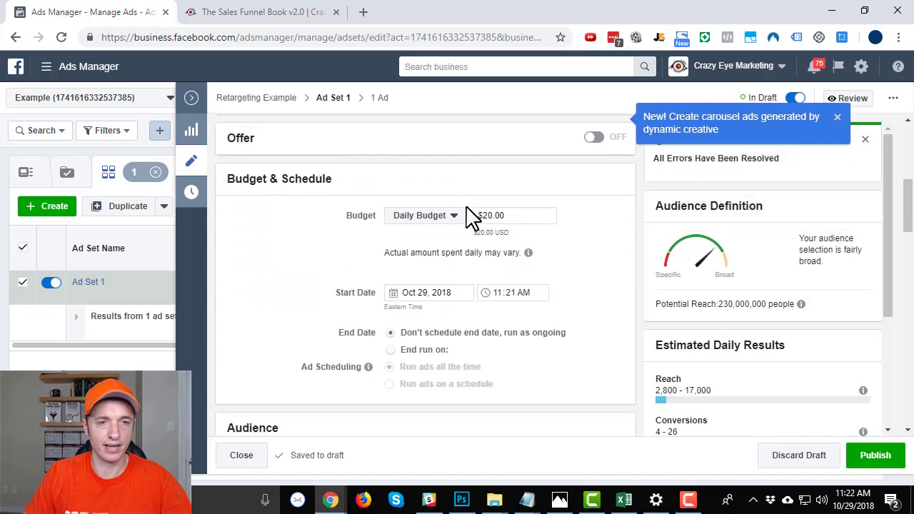
- Add the ClickFunnels video viewers and 'Visited Book Sales Page (7 Days)' custom audiences to Ad Set 1
scroll(245, 214, "down", 5)
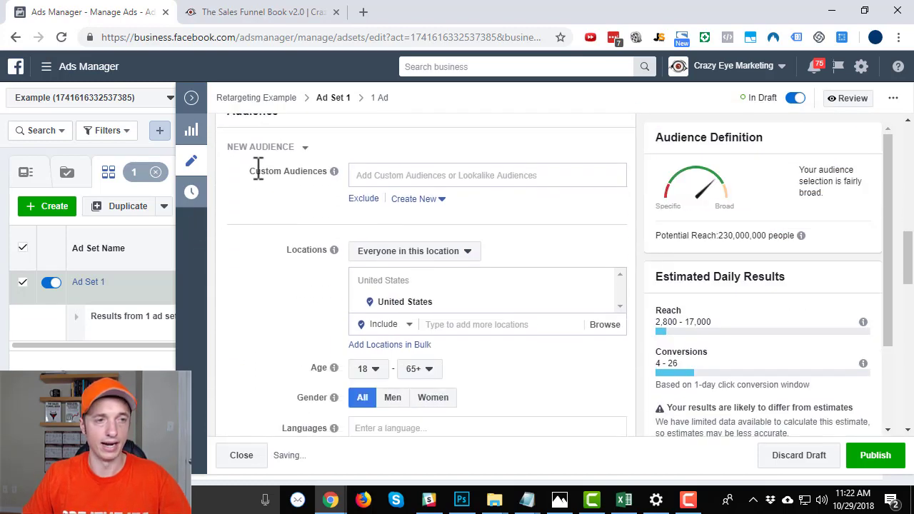
scroll(258, 185, "up", 1)
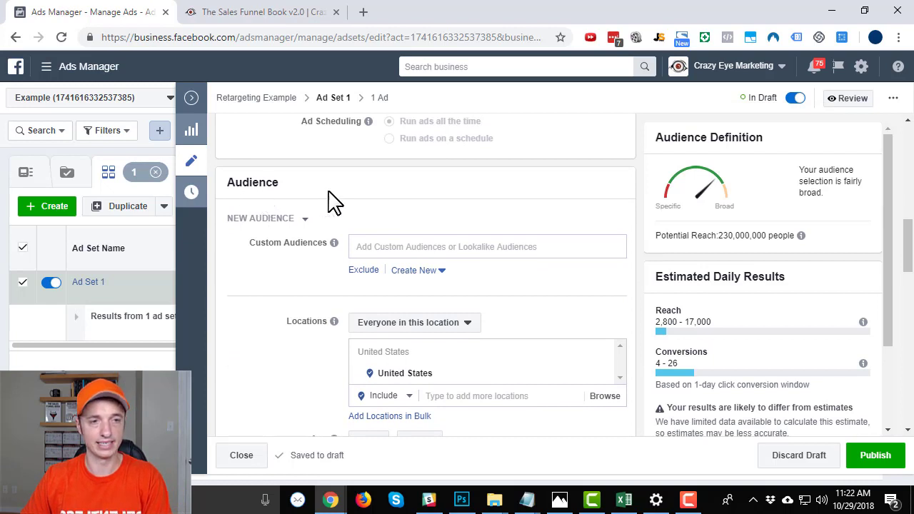
scroll(332, 218, "down", 1)
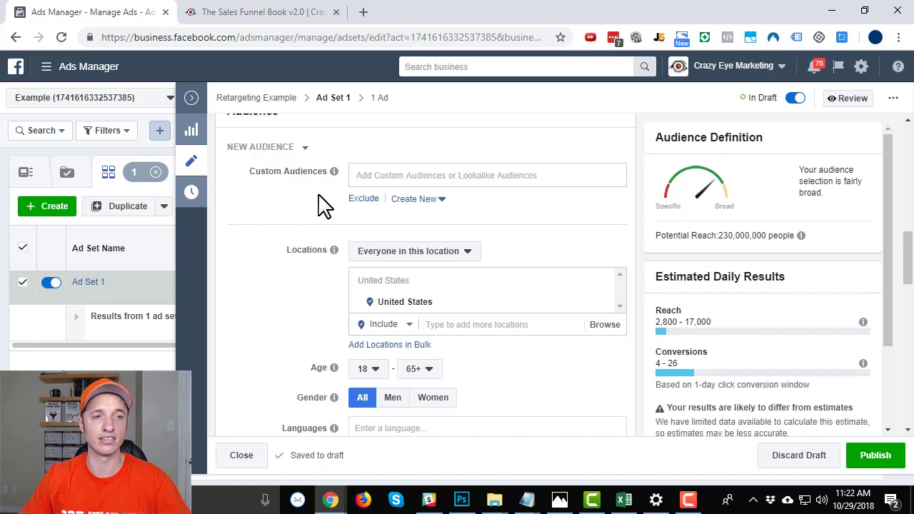
left_click(379, 179)
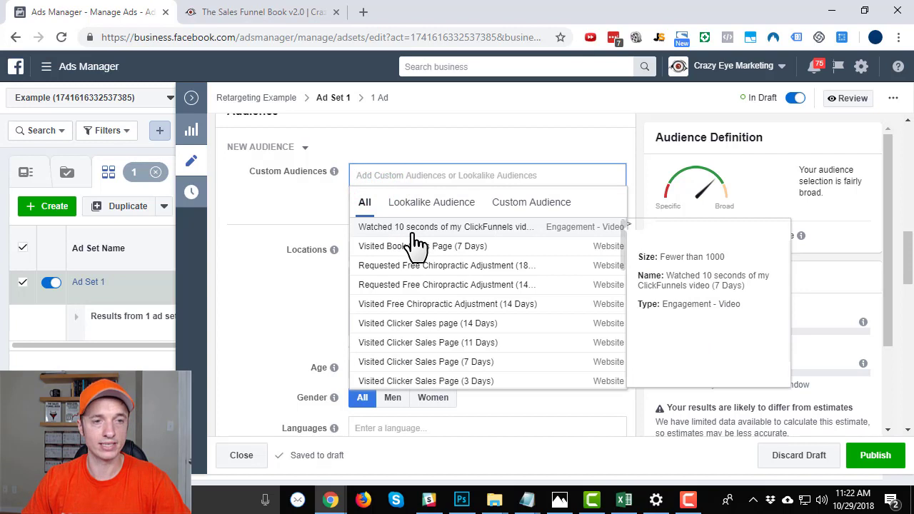
left_click(474, 228)
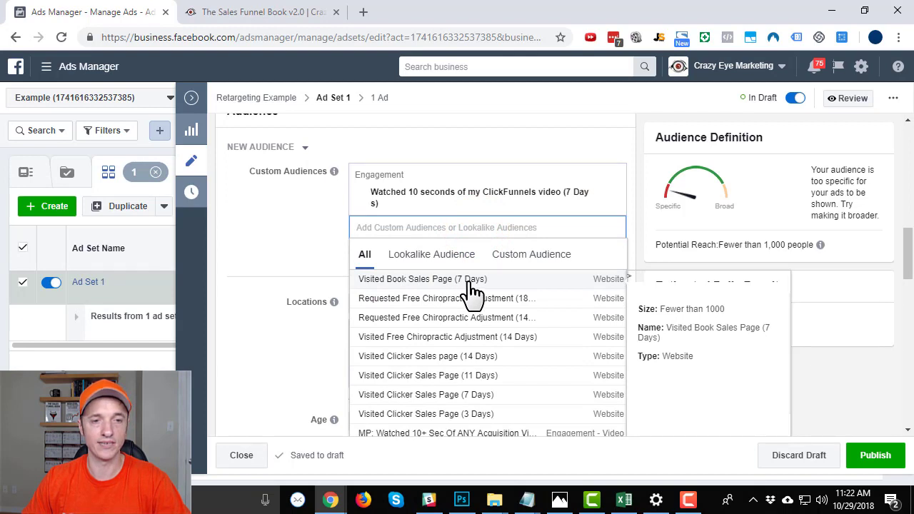
left_click(468, 280)
left_click(291, 237)
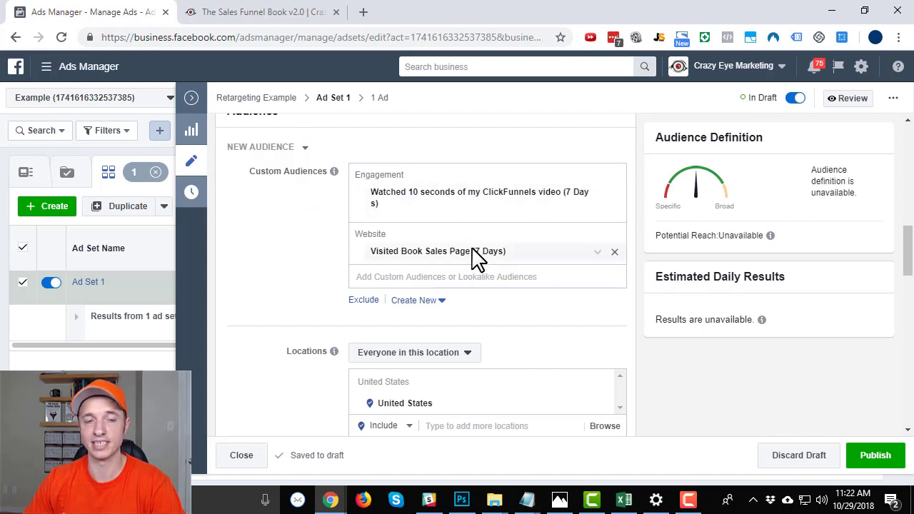
scroll(336, 245, "down", 1)
scroll(330, 241, "up", 1)
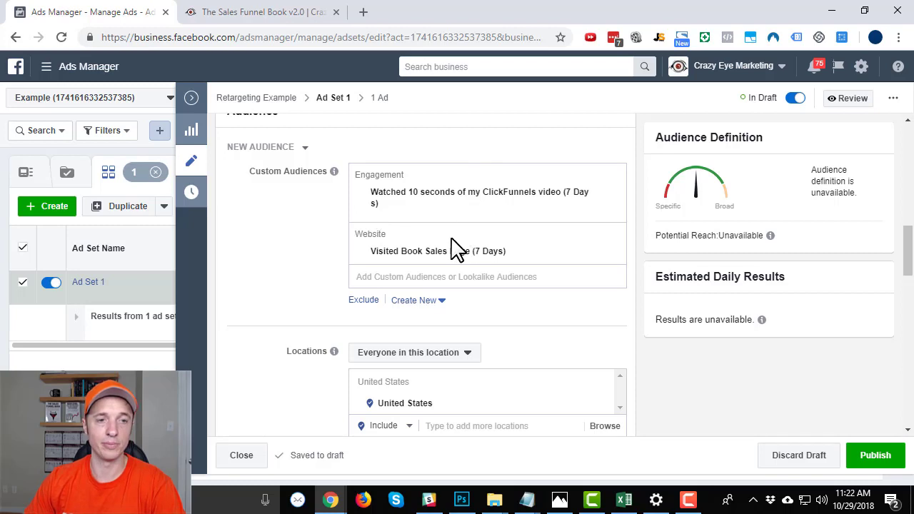
scroll(435, 245, "down", 1)
scroll(296, 295, "up", 1)
scroll(306, 188, "down", 2)
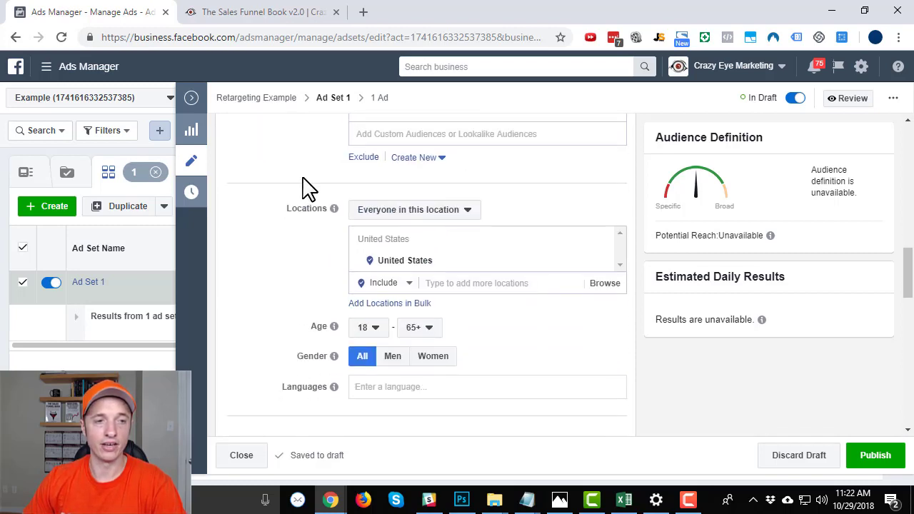
scroll(350, 221, "up", 2)
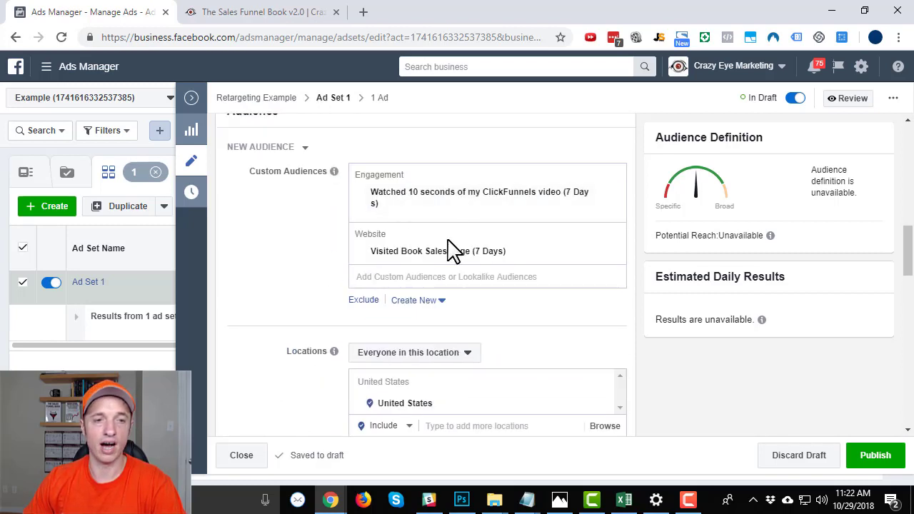
scroll(455, 252, "down", 1)
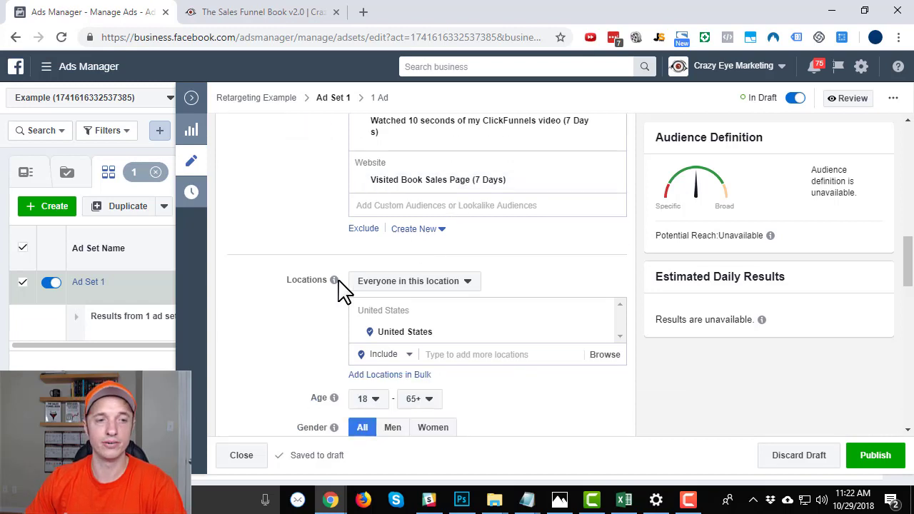
scroll(336, 285, "down", 1)
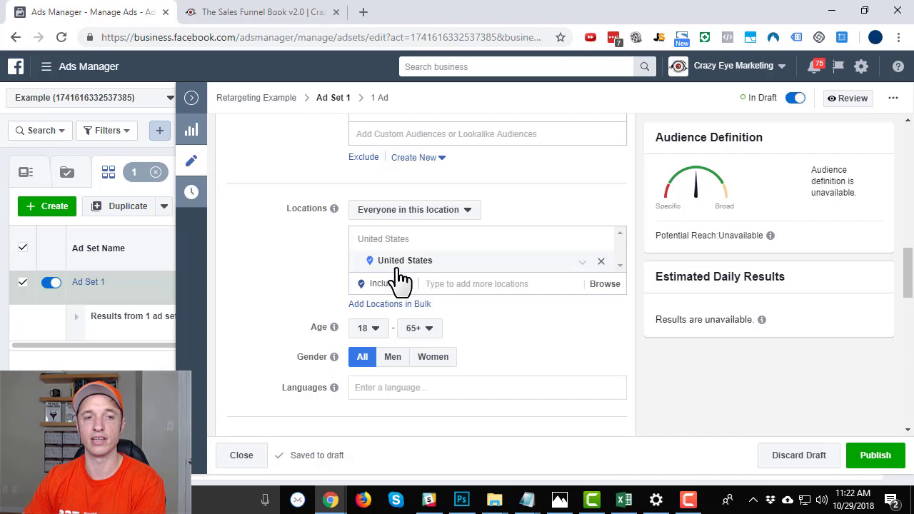
scroll(442, 275, "down", 1)
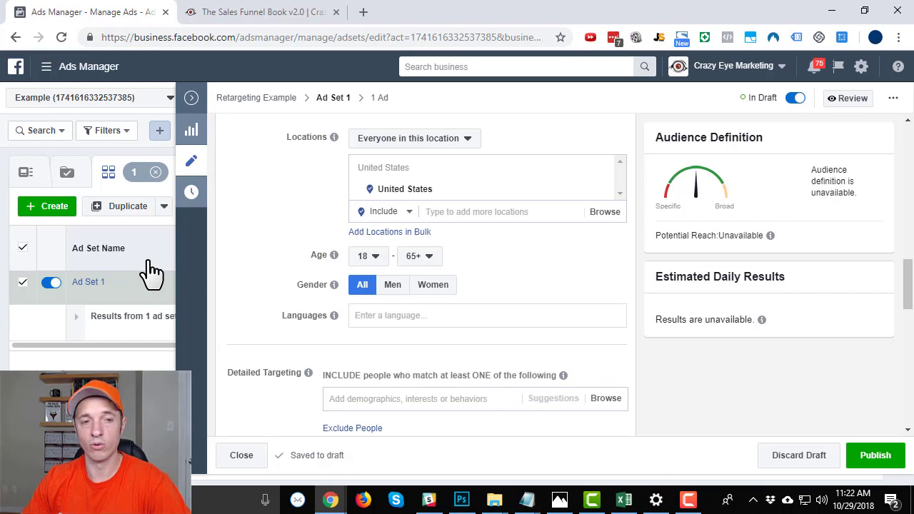
scroll(261, 286, "down", 1)
scroll(321, 304, "up", 2)
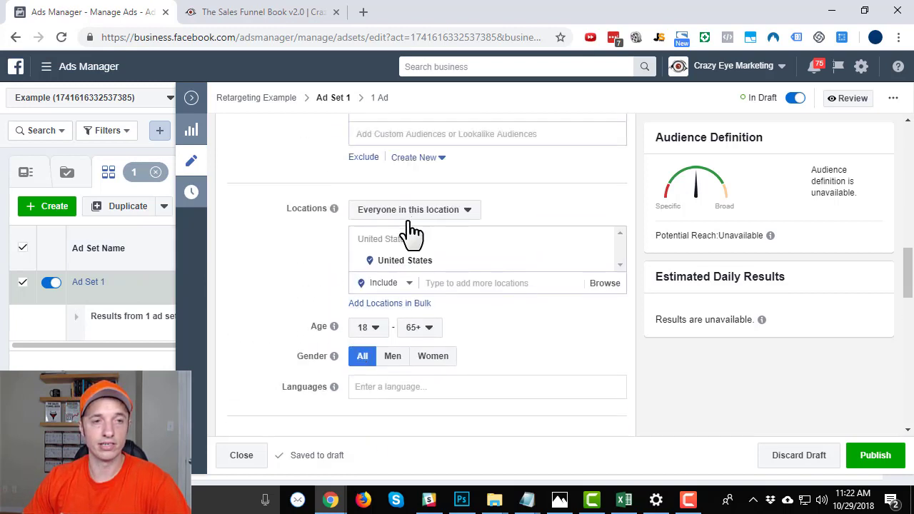
scroll(407, 234, "up", 2)
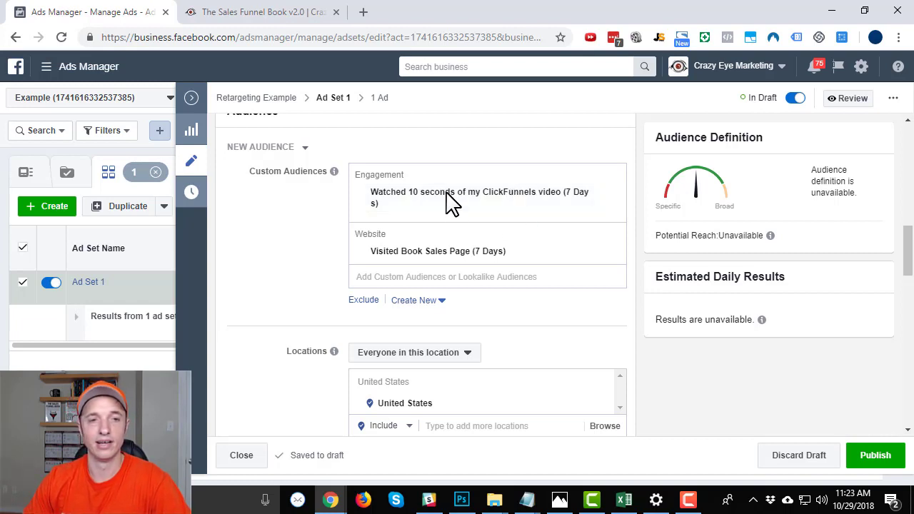
scroll(382, 243, "down", 1)
scroll(379, 227, "down", 1)
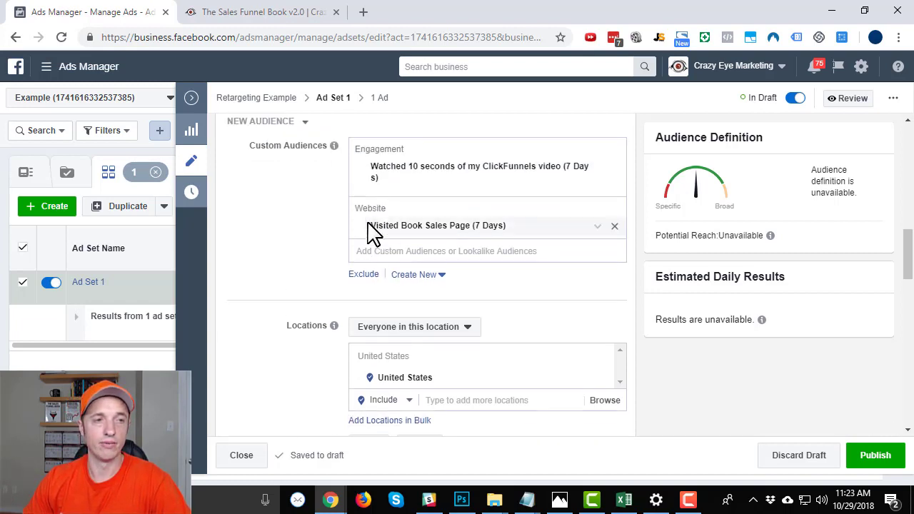
scroll(302, 197, "up", 1)
scroll(481, 195, "down", 2)
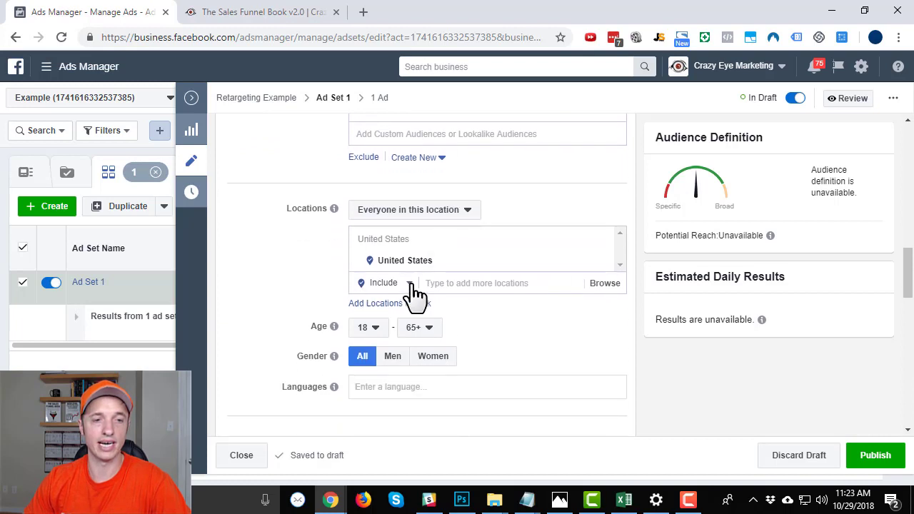
scroll(373, 302, "down", 5)
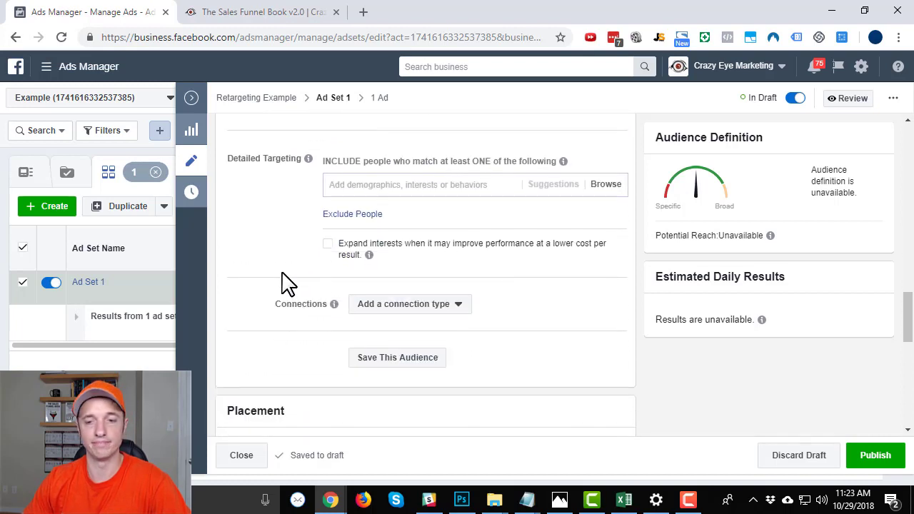
scroll(297, 287, "down", 6)
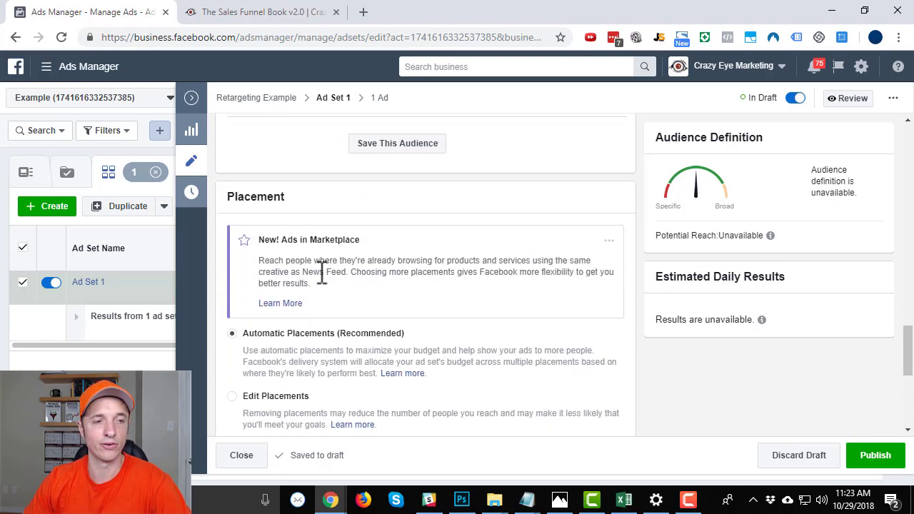
scroll(346, 284, "up", 6)
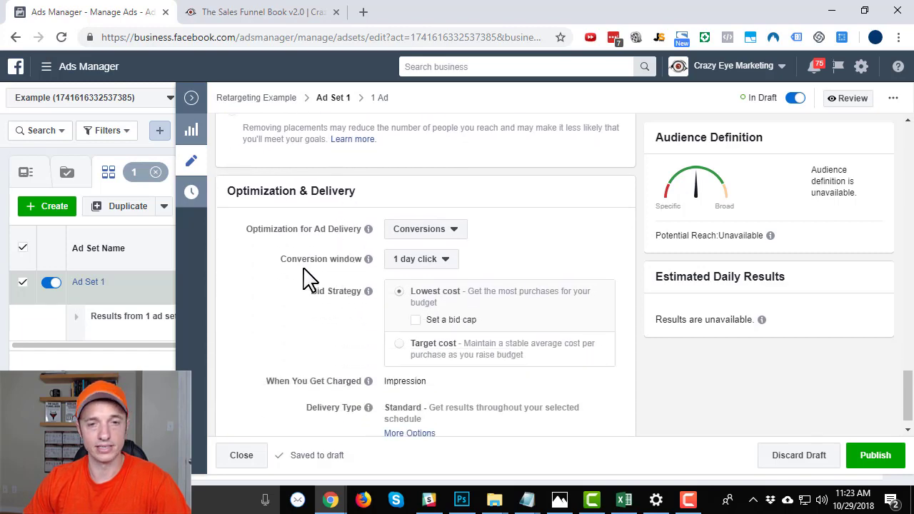
scroll(300, 307, "up", 6)
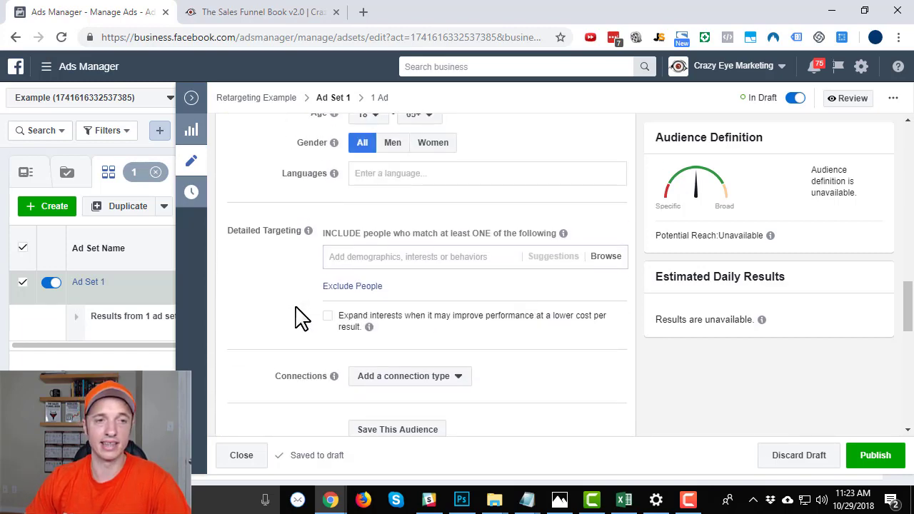